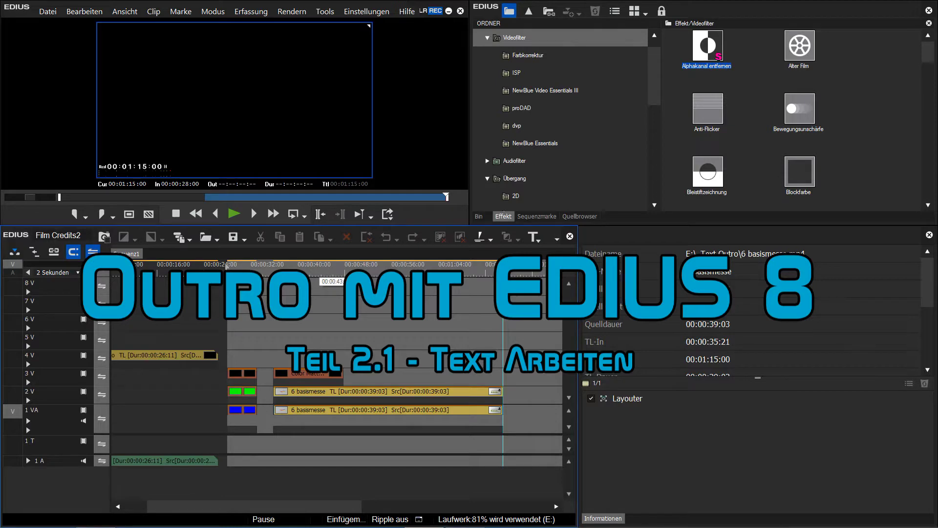
Play the existing Blenso outro in the sequence as a reference for the titles
left_click(314, 270)
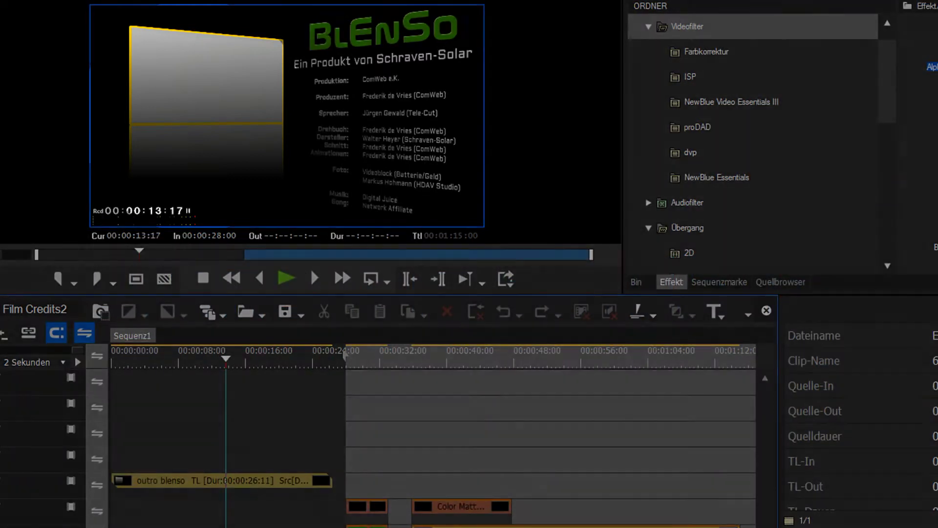
key("space")
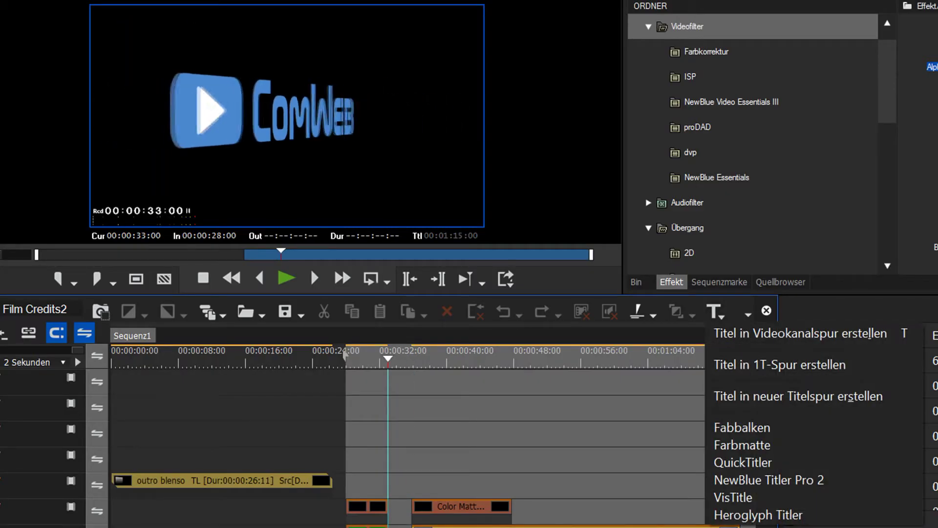
key("Down")
key("Down")
key("Down")
key("Down")
key("Down")
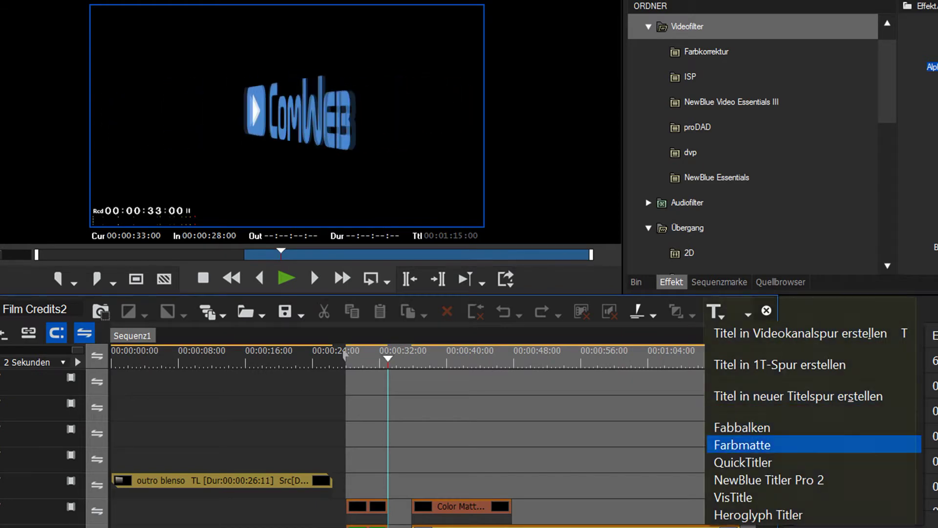
key("Up")
key("Up")
key("Up")
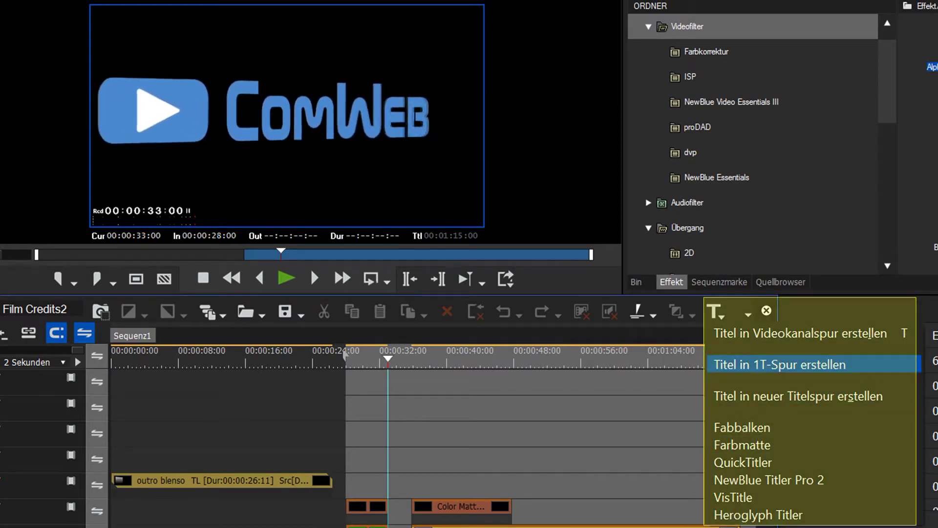
key("Down")
key("Down")
key("Down")
key("Down")
key("Down")
key("Down")
key("Down")
key("Up")
key("Up")
key("Up")
key("Up")
key("Up")
key("Up")
key("Up")
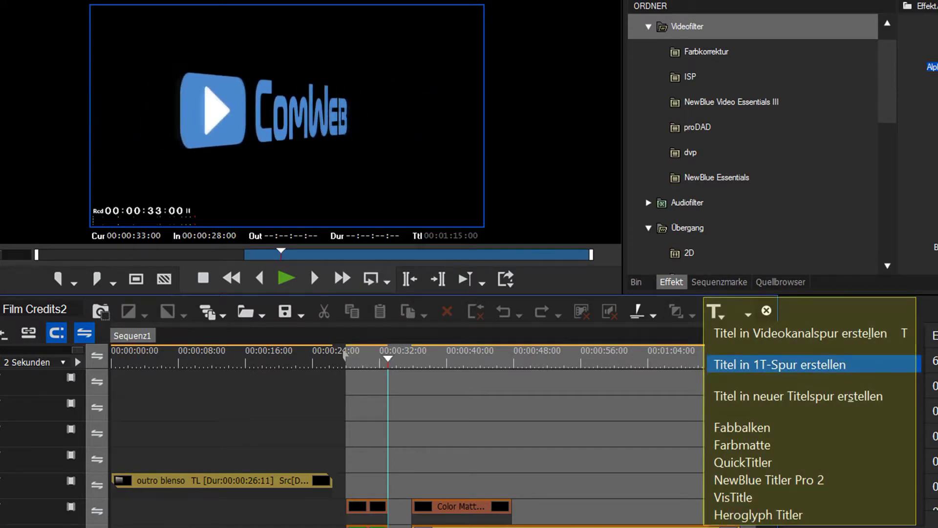
Create a title on the 1T track and add the text "test" in Style-01 to the upper area of the frame
key("i")
left_click(773, 366)
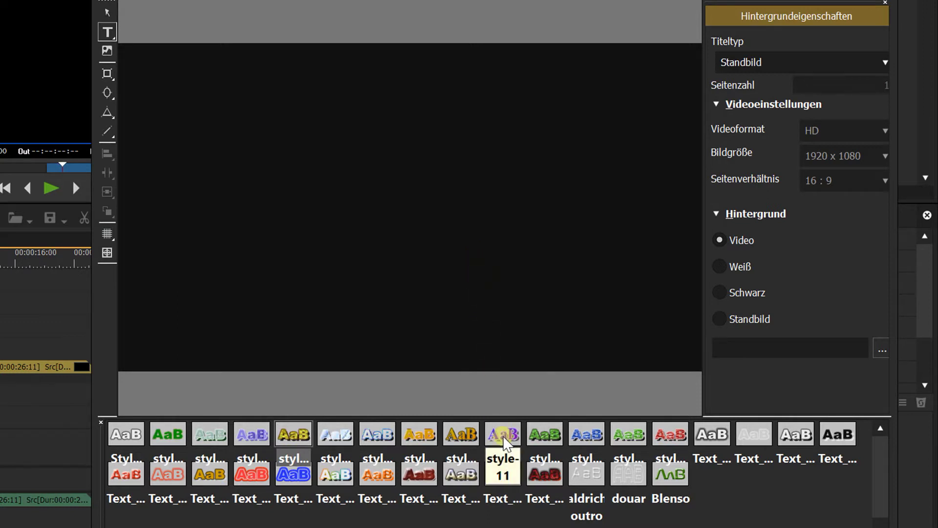
left_click(126, 433)
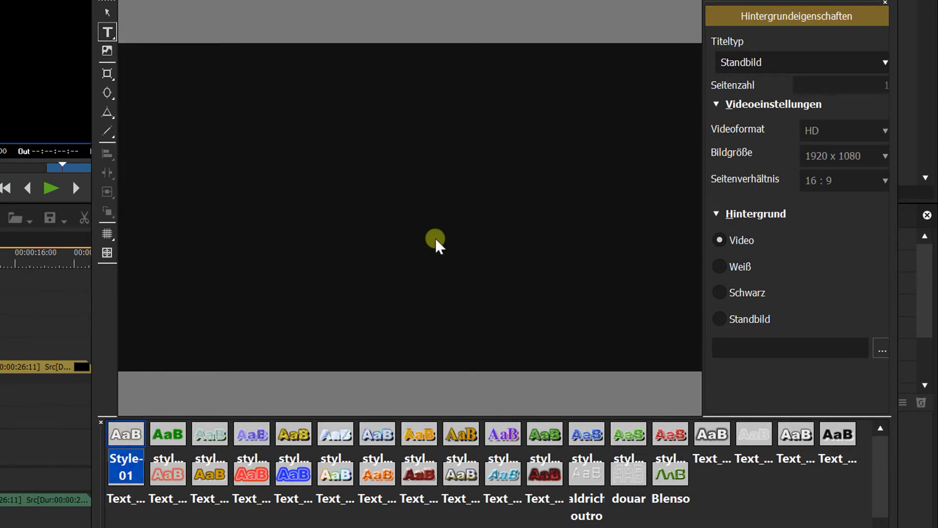
left_click(250, 126)
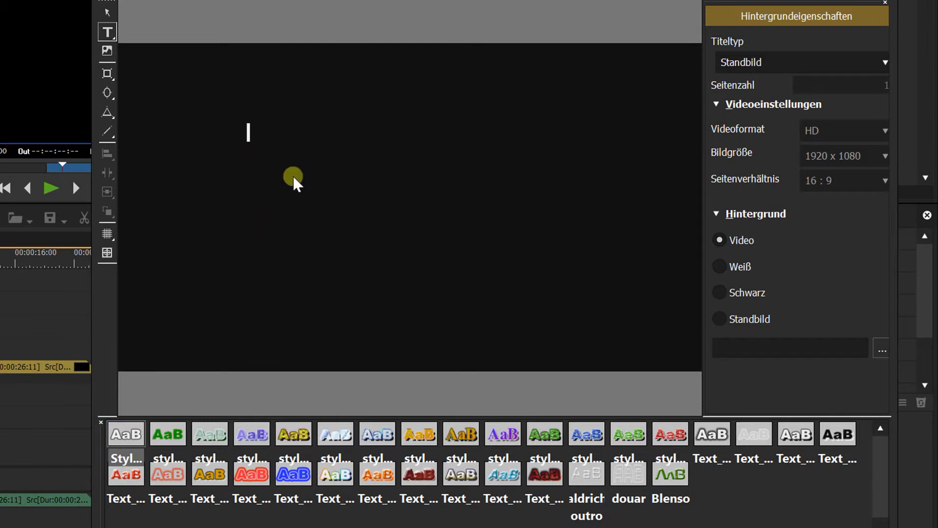
type("f")
key("BackSpace")
type("test")
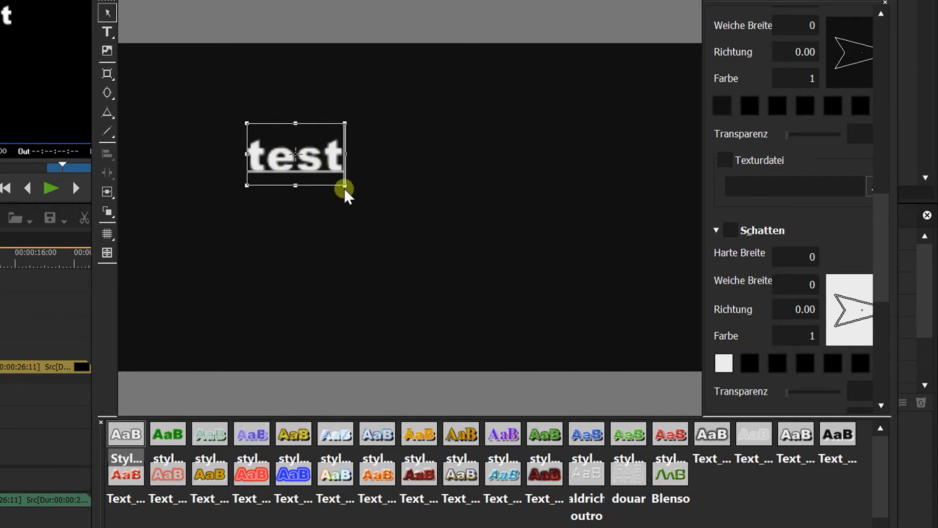
Enlarge the "test" text to a width of about 546 and highlight the Blenso text style
left_click_drag(344, 186, 410, 212)
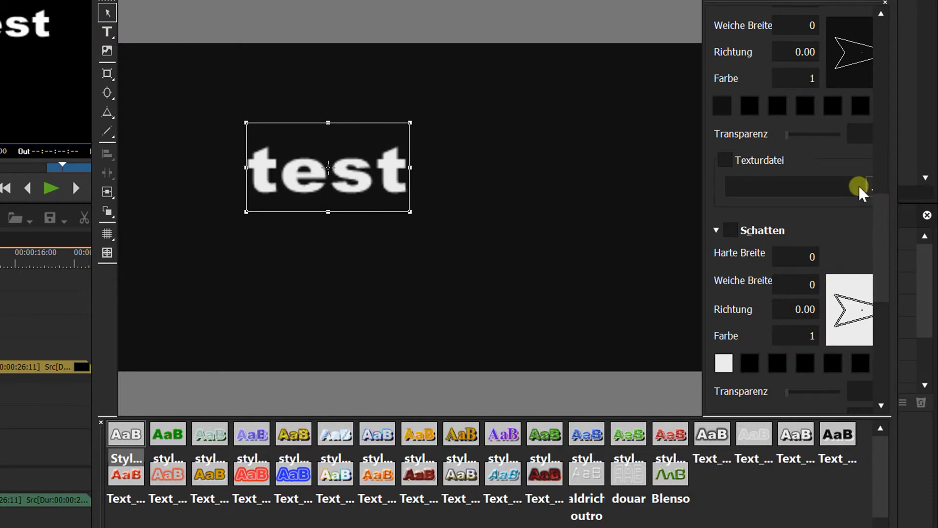
left_click_drag(881, 250, 878, 97)
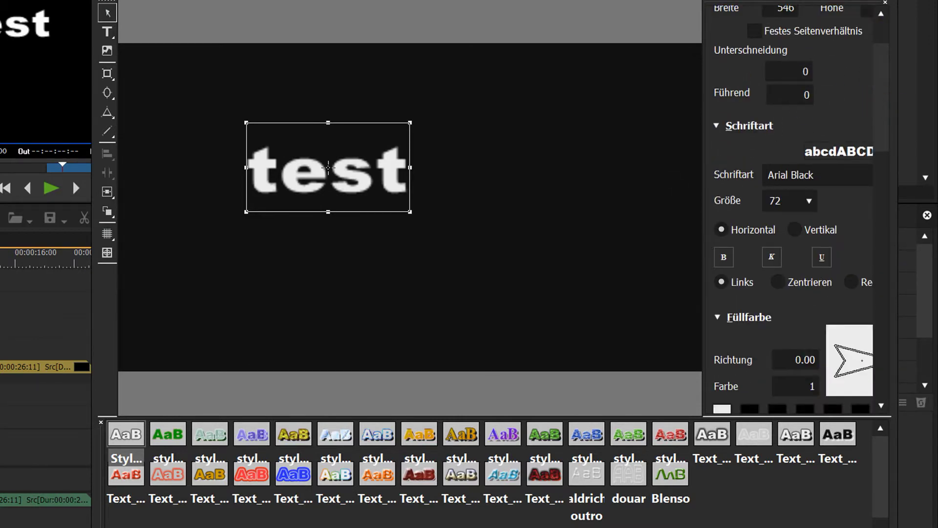
left_click(590, 477)
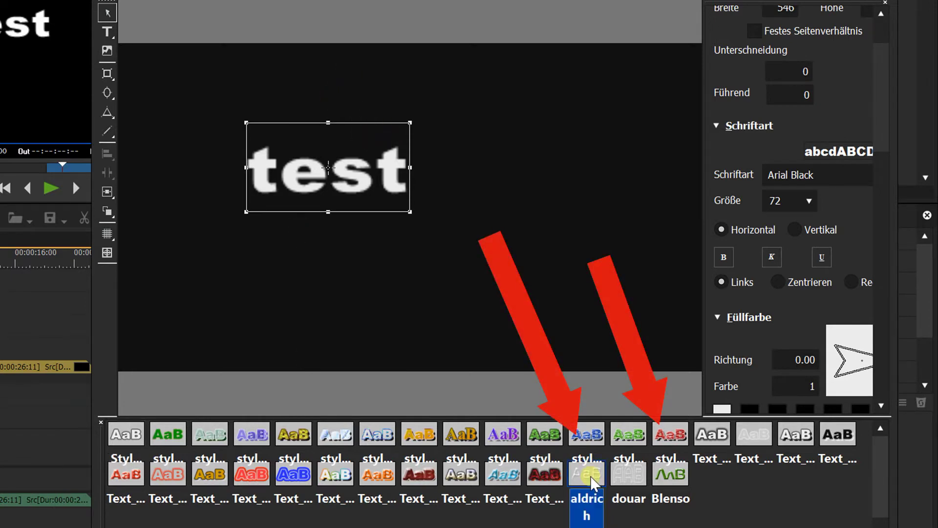
left_click(676, 474)
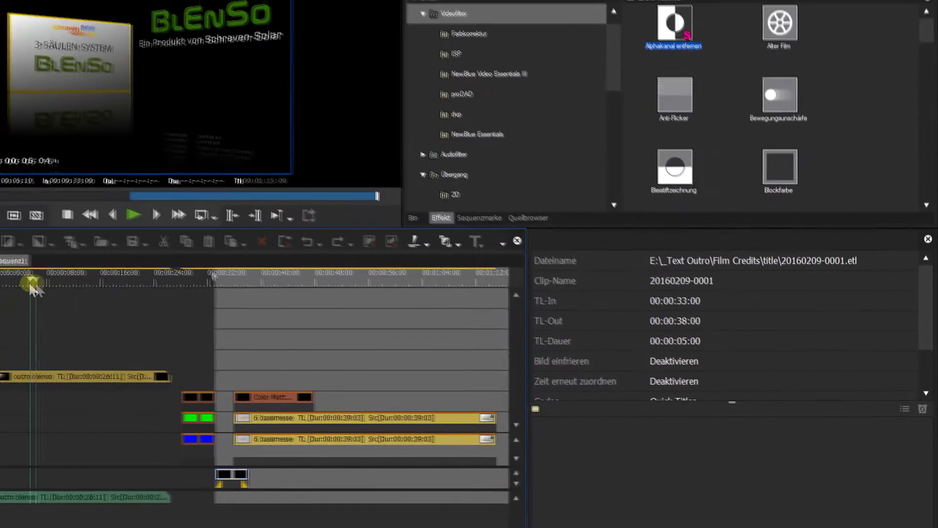
With the playhead at 00:00:06:10, reopen the title on the 1T track and apply the Blenso style to its text
left_click_drag(31, 286, 48, 296)
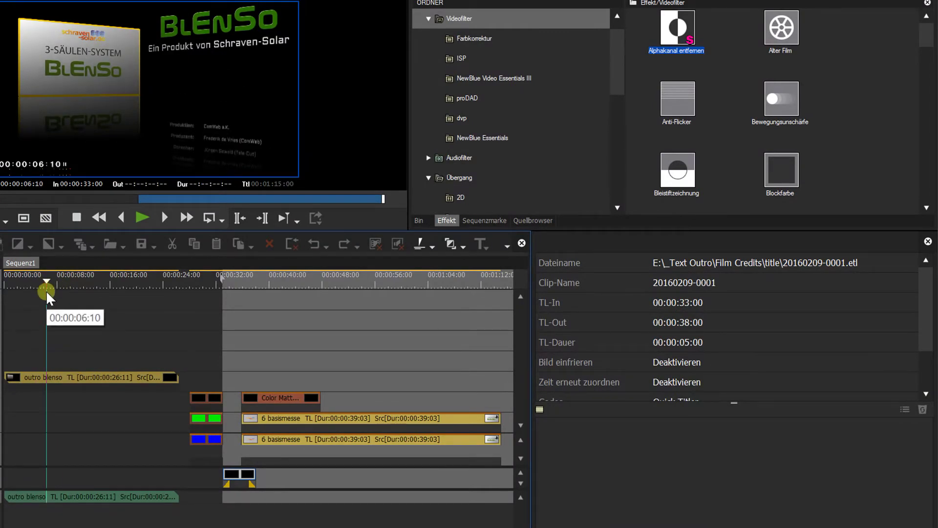
left_click(237, 476)
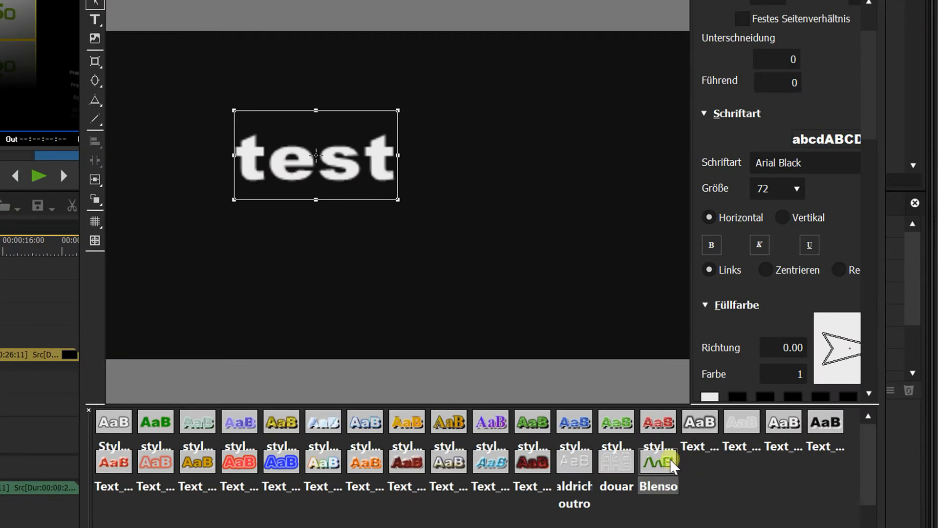
left_click(670, 458)
left_click(665, 471)
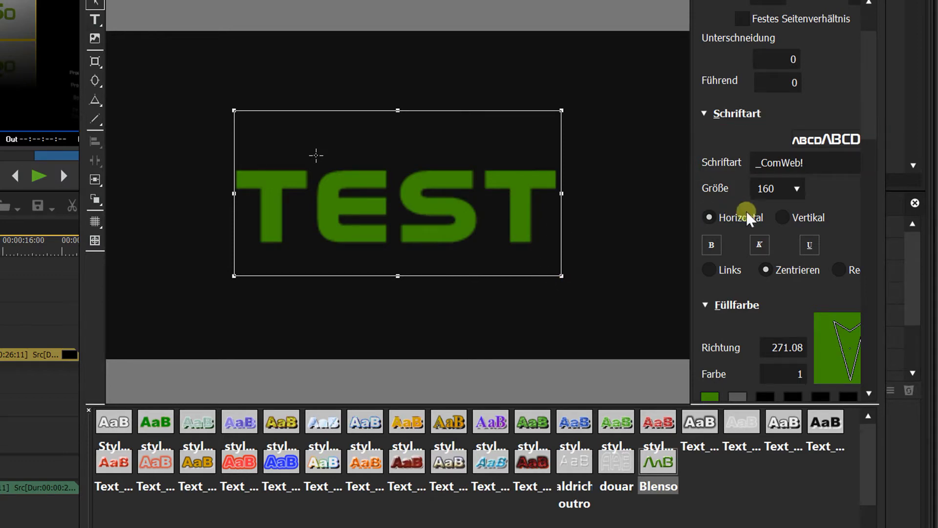
Set the text size to 72 and move the text towards the upper left of the frame
left_click(795, 187)
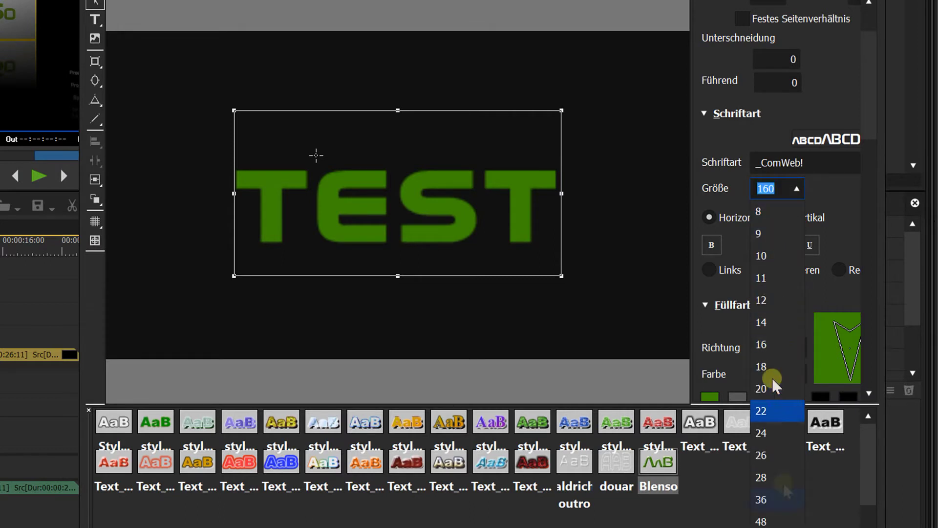
type("72")
key("Return")
left_click_drag(368, 168, 313, 160)
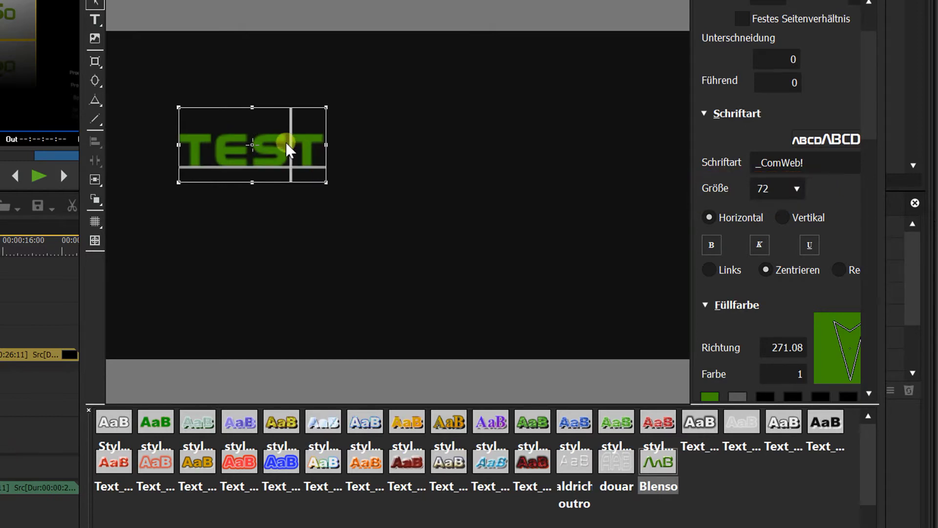
Replace the title text with "BlEnSo"
key("BackSpace")
key("BackSpace")
key("BackSpace")
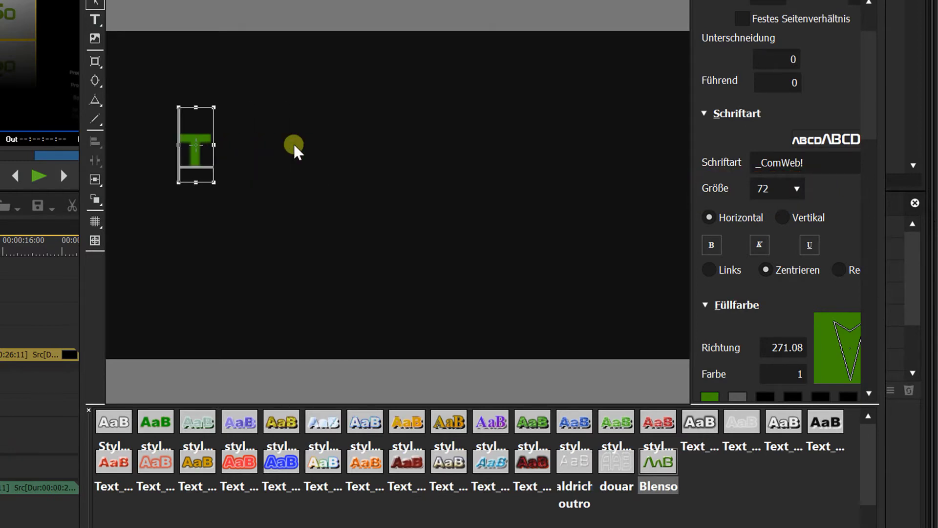
type("Bl")
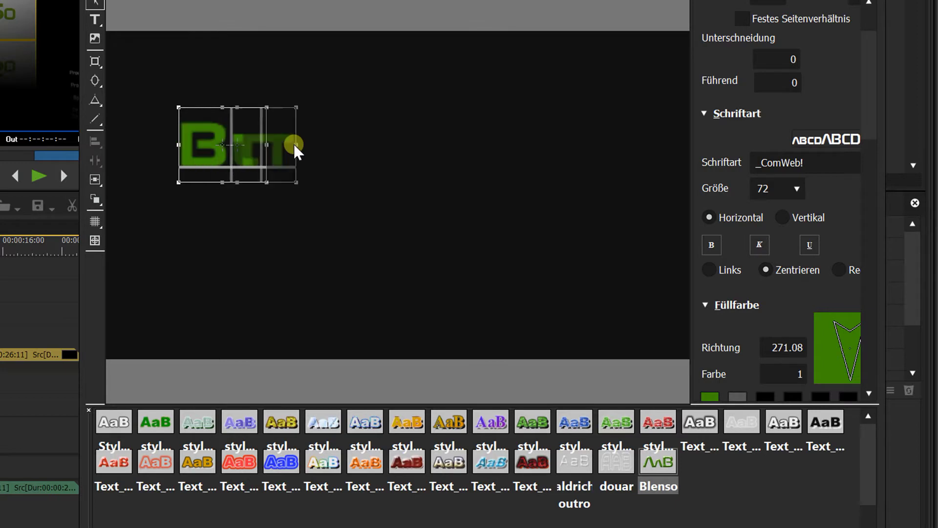
type("E")
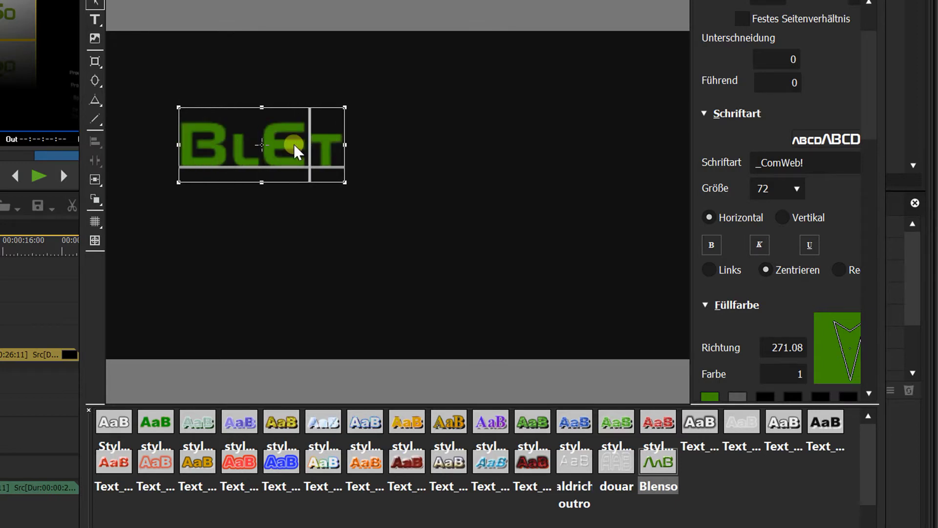
type("n")
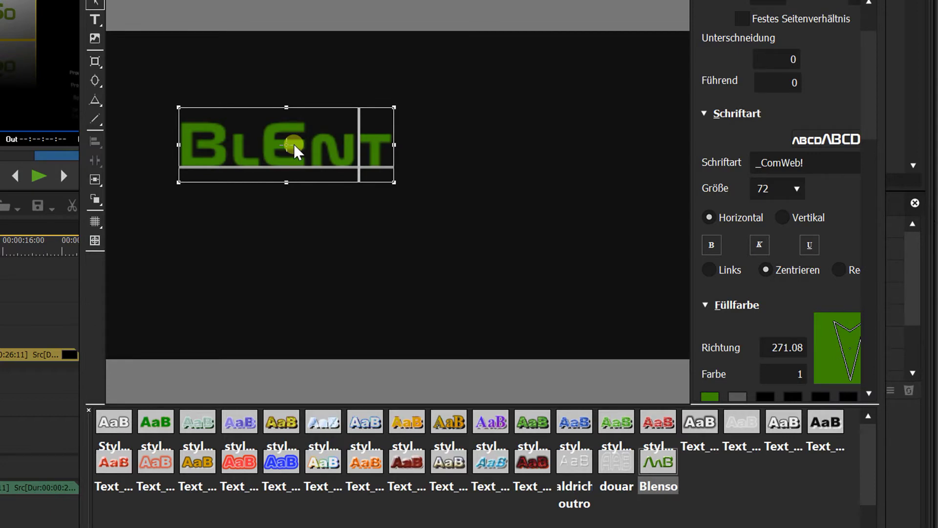
type("SO")
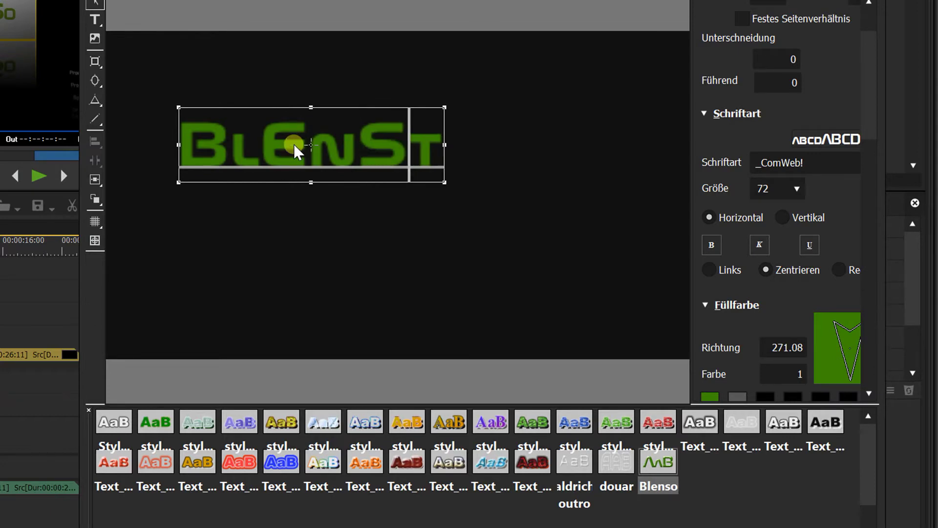
key("Delete")
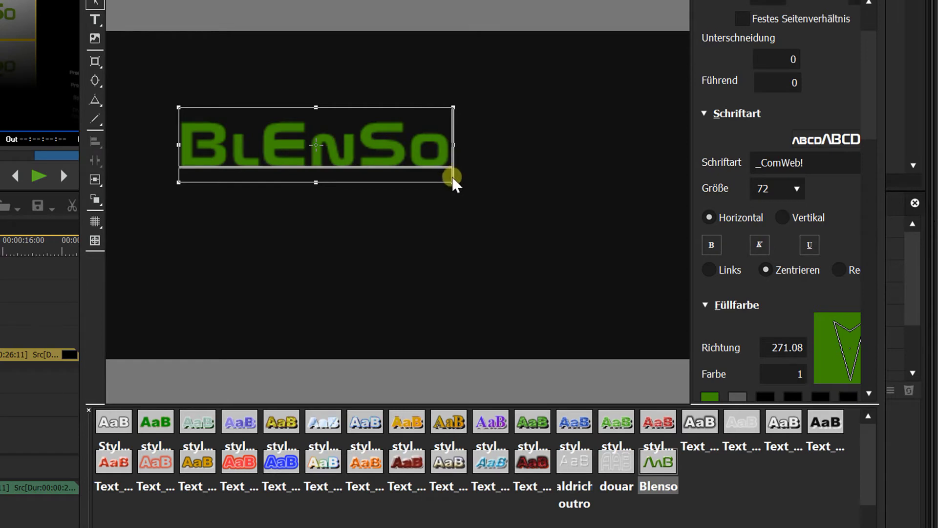
Move the BlEnSo text right towards the horizontal centre of the frame and save the title
left_click_drag(375, 149, 444, 167)
left_click(414, 209)
left_click_drag(338, 134, 388, 135)
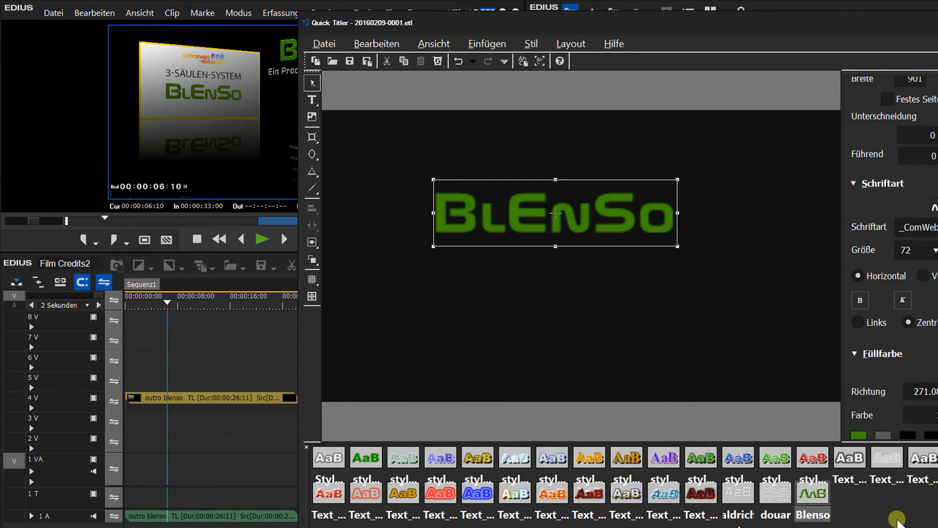
left_click(345, 62)
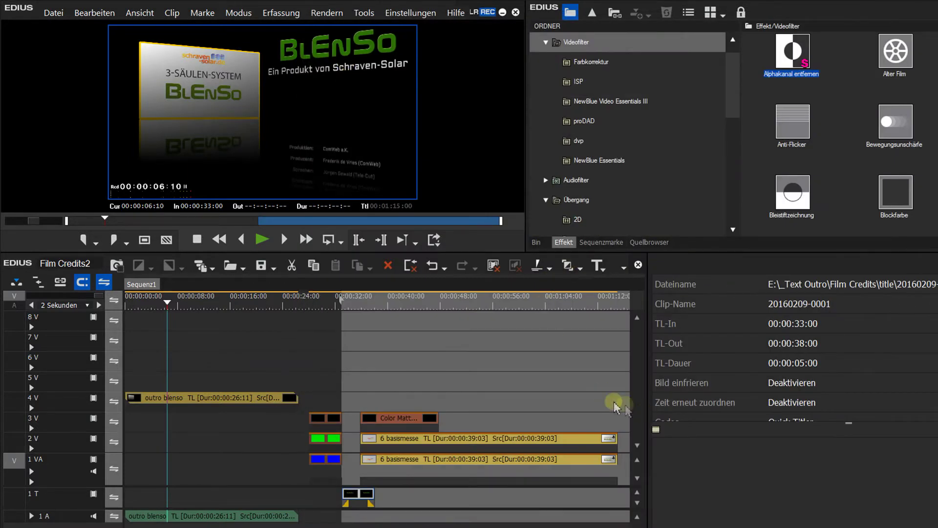
Move the title clip from the 1T track up to video track 4V and scrub through it in the preview
left_click(357, 495)
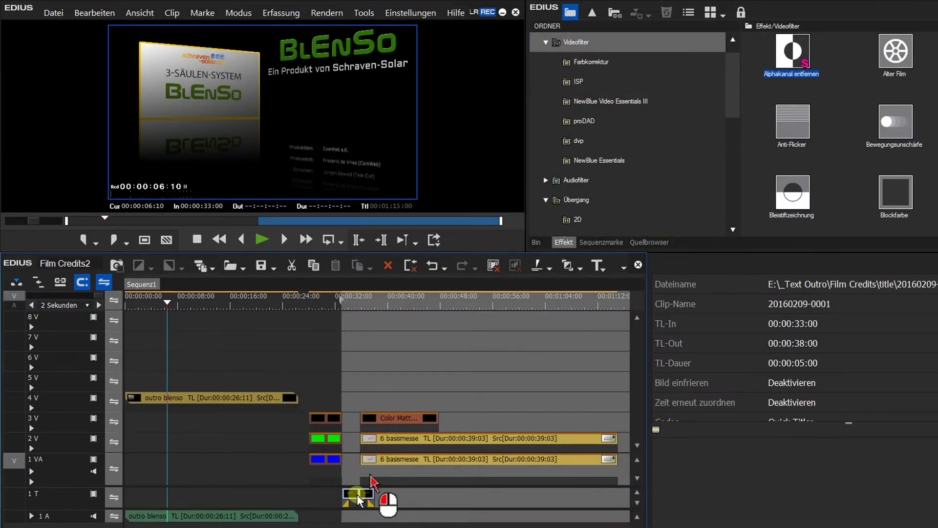
left_click_drag(358, 497, 367, 406)
left_click(350, 308)
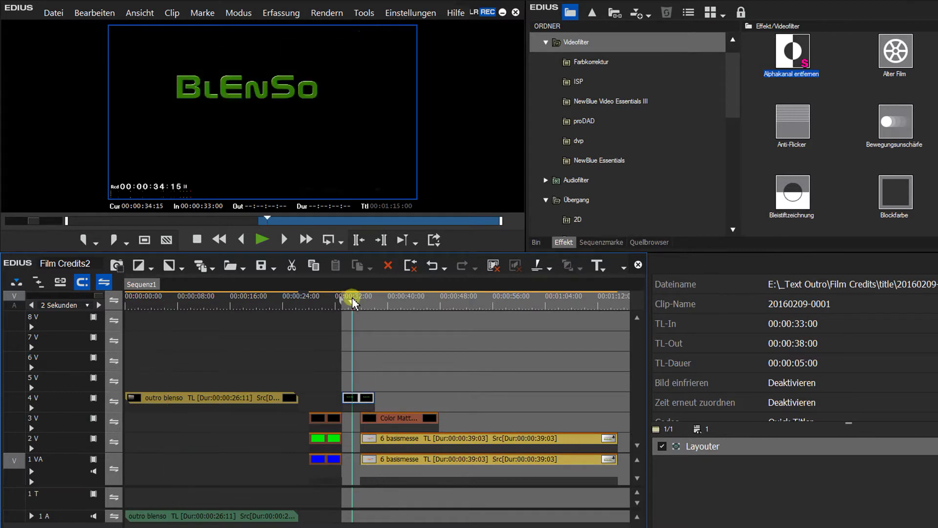
left_click_drag(350, 308, 360, 309)
Shift the title clip on track 4V to start at 00:00:35:21 and place the playhead at 00:00:37:19
left_click(363, 405)
left_click_drag(363, 406, 381, 405)
left_click(372, 300)
mouse_move(371, 302)
left_mouse_down()
mouse_move(387, 306)
mouse_move(360, 314)
mouse_move(374, 328)
mouse_move(373, 312)
left_mouse_up()
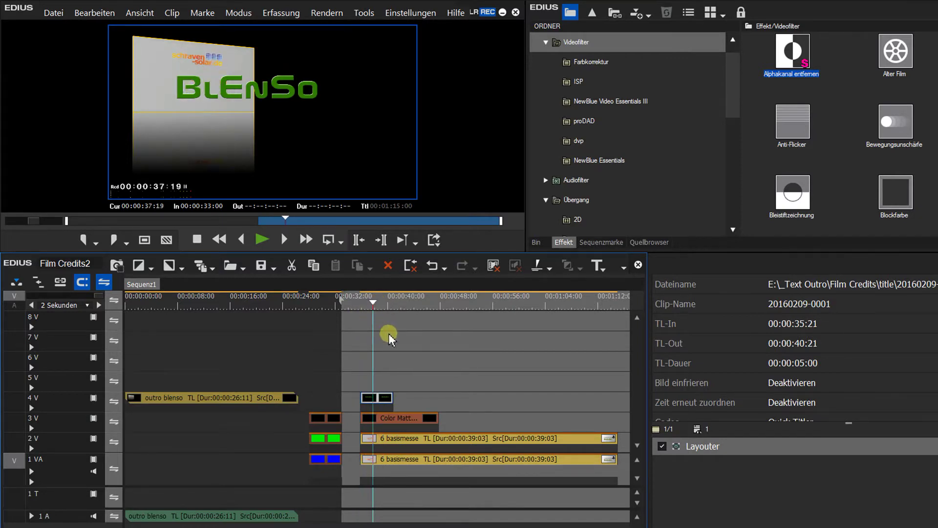
In the title clip's Layouter, reposition the BlEnSo title to the upper right at about X 598.6 px, Y -21.70 %
double_click(682, 446)
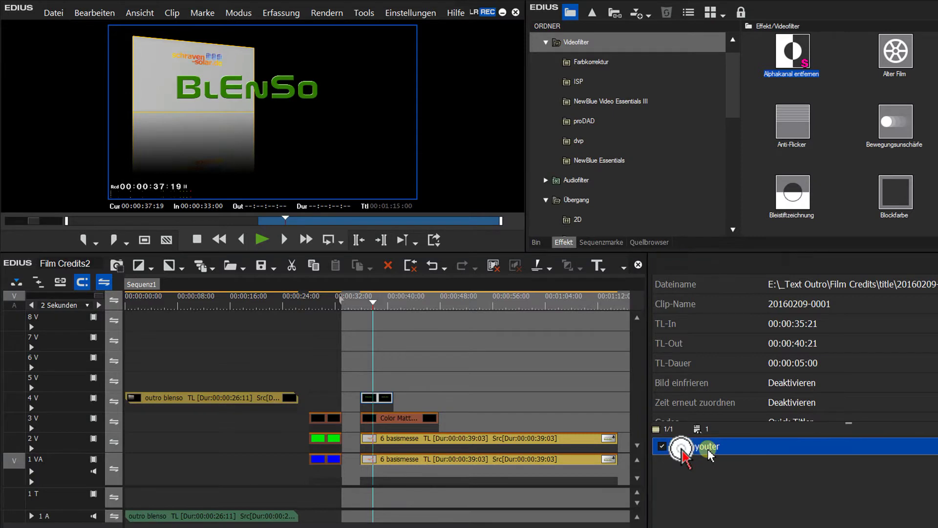
left_click_drag(355, 233, 479, 213)
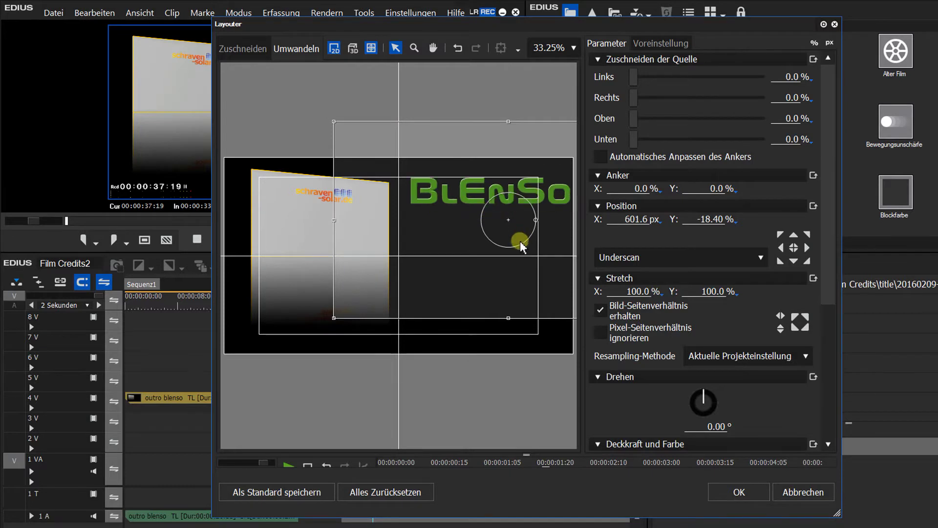
left_click_drag(461, 247, 461, 239)
left_click_drag(461, 246, 462, 247)
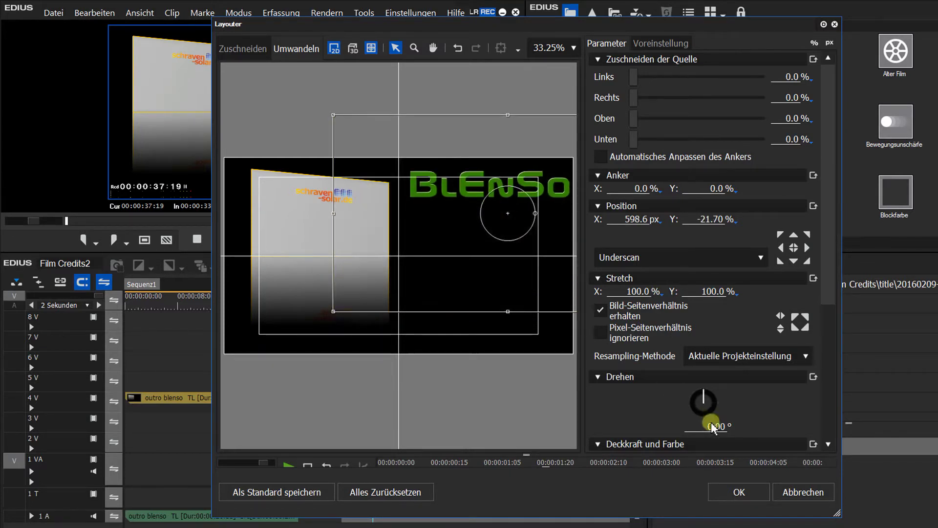
left_click(737, 493)
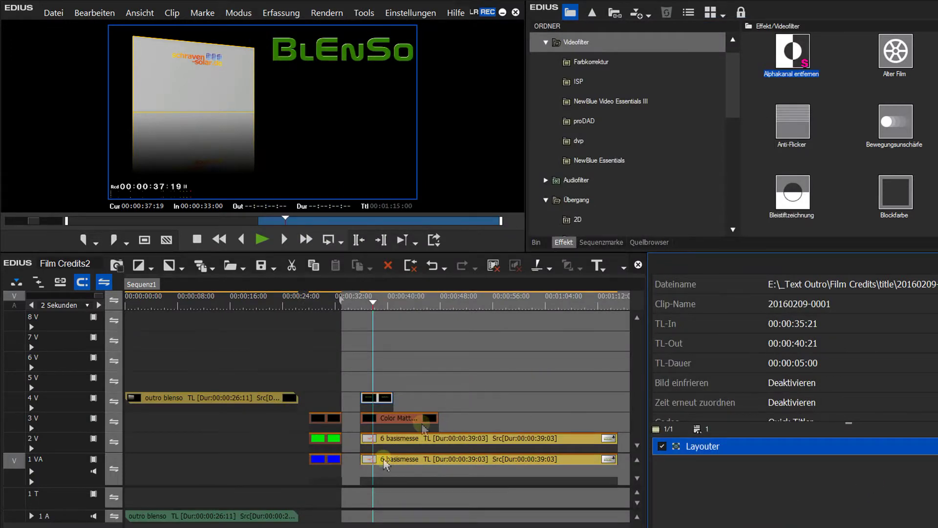
Switch to abspann.txt, copy the line "Ein Produkt von Schraven Solar" and close the text file
key("alt+Tab")
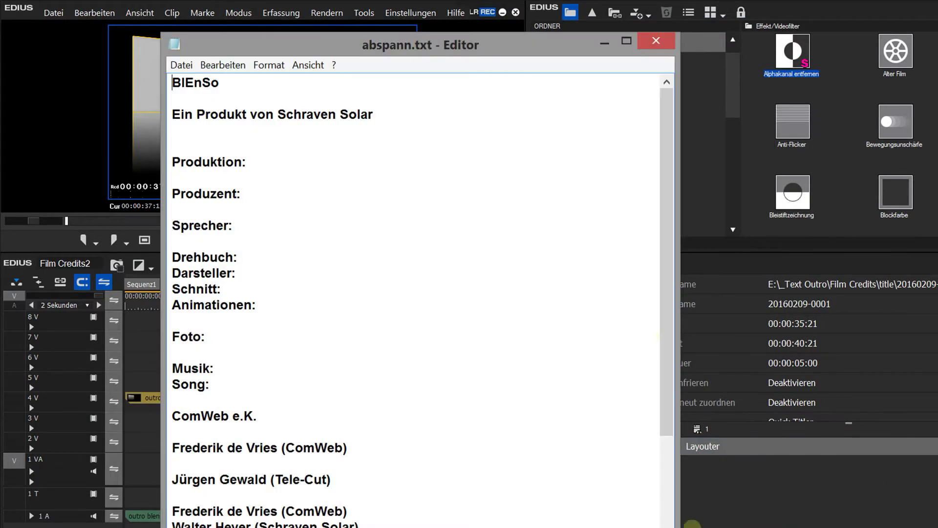
left_click_drag(374, 115, 164, 117)
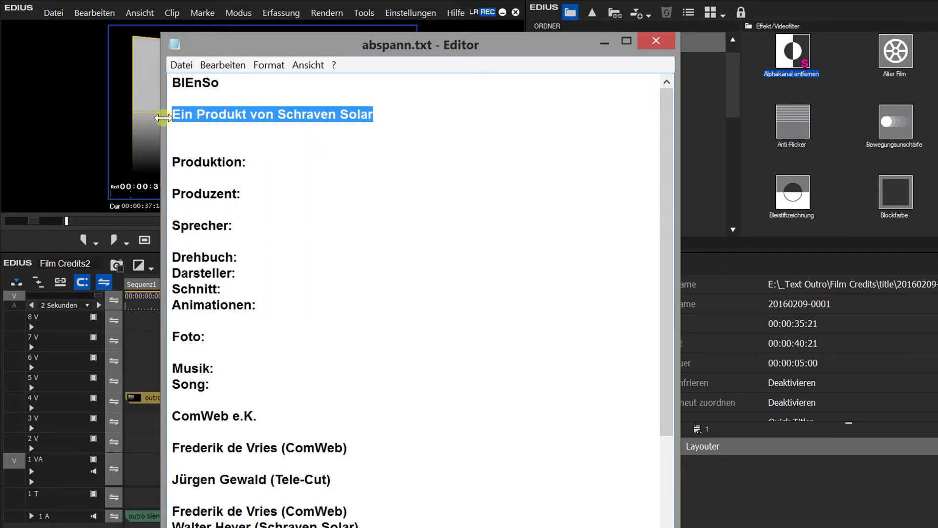
left_click(657, 42)
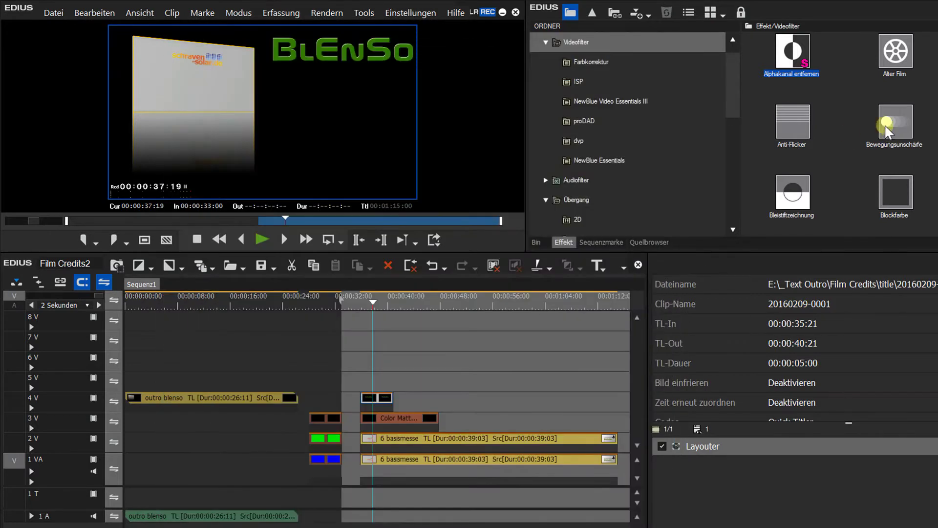
Create a new title on the 1T track at 00:00:35:21 and insert the text "Ein Produkt von Schraven Solar"
left_click(365, 300)
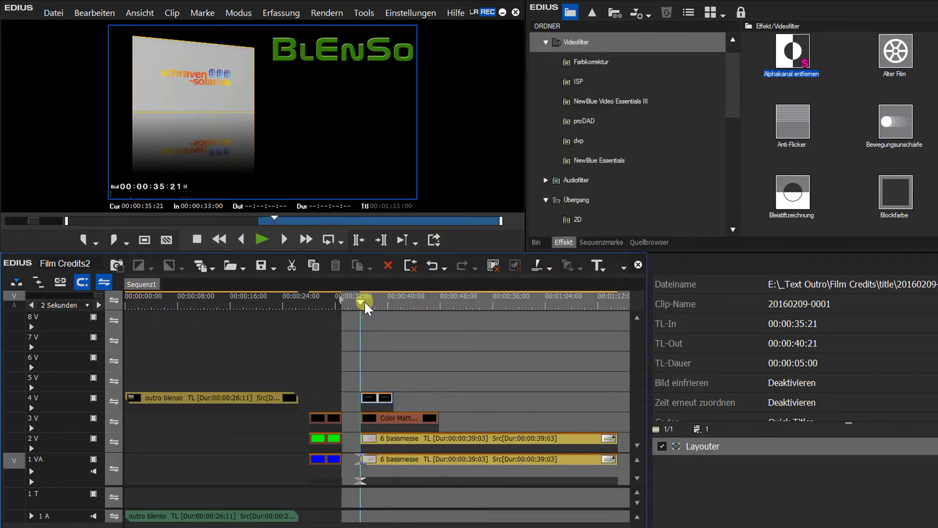
left_click(618, 265)
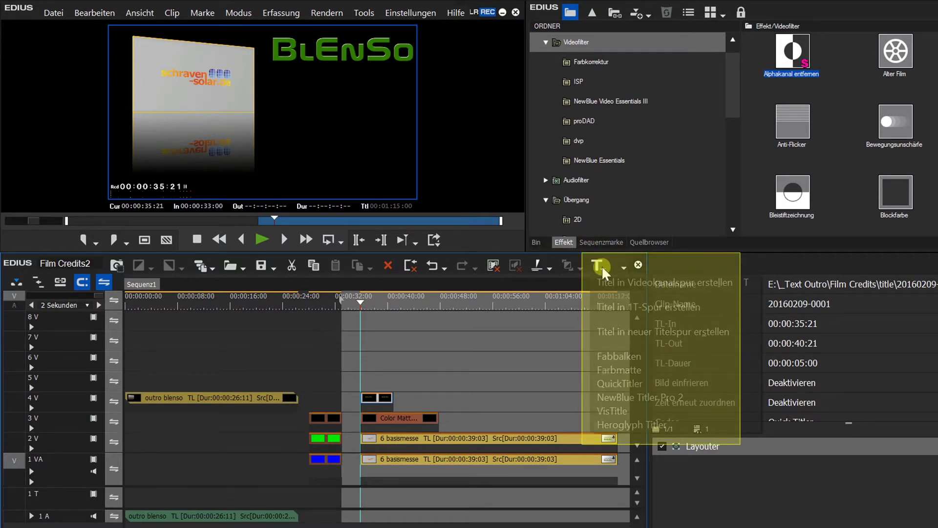
left_click(625, 306)
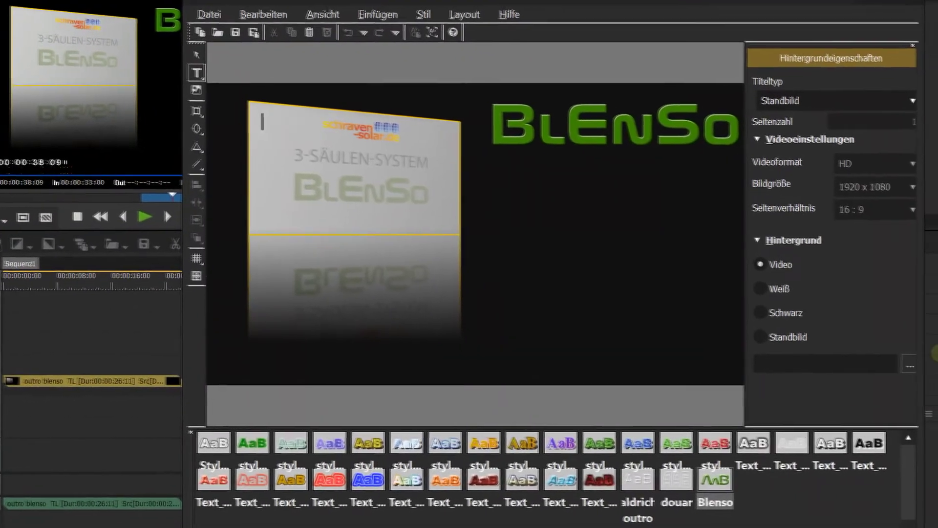
left_click(324, 218)
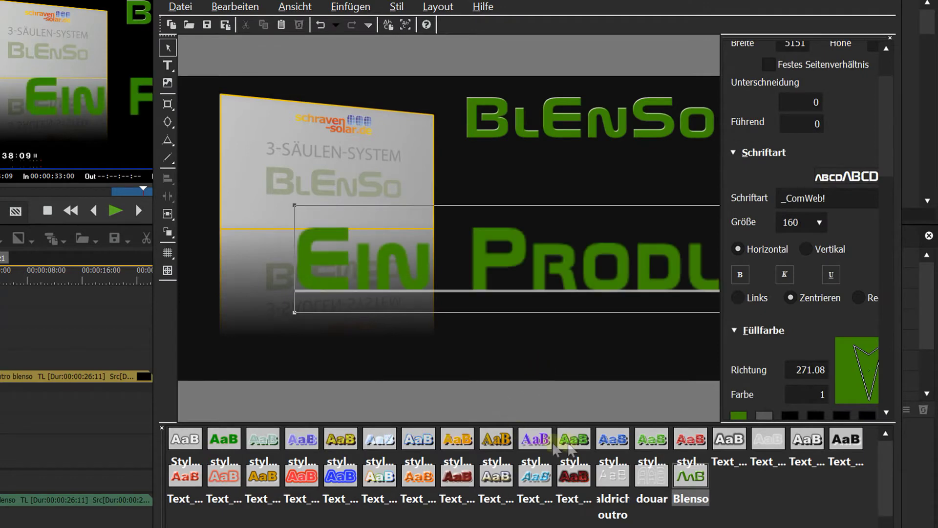
Apply the saved "aldrich outro" text style to the "Ein Produkt von Schraven Solar" line
left_click(613, 476)
left_click(613, 481)
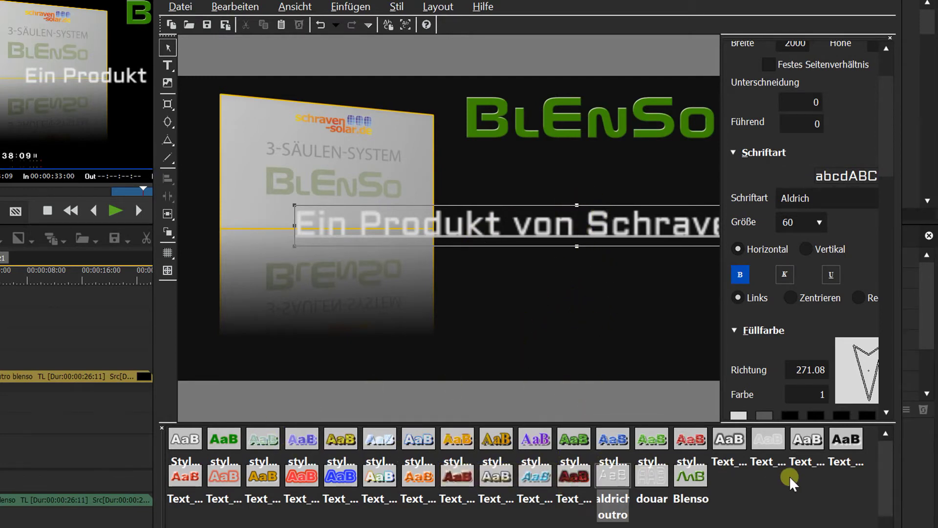
right_click(769, 507)
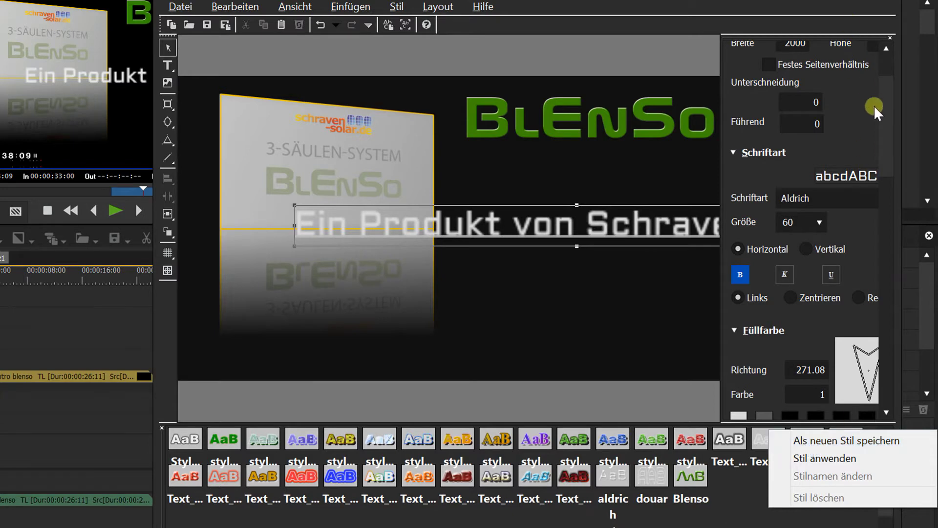
left_click_drag(888, 127, 852, 121)
scroll(852, 122, "down", 1)
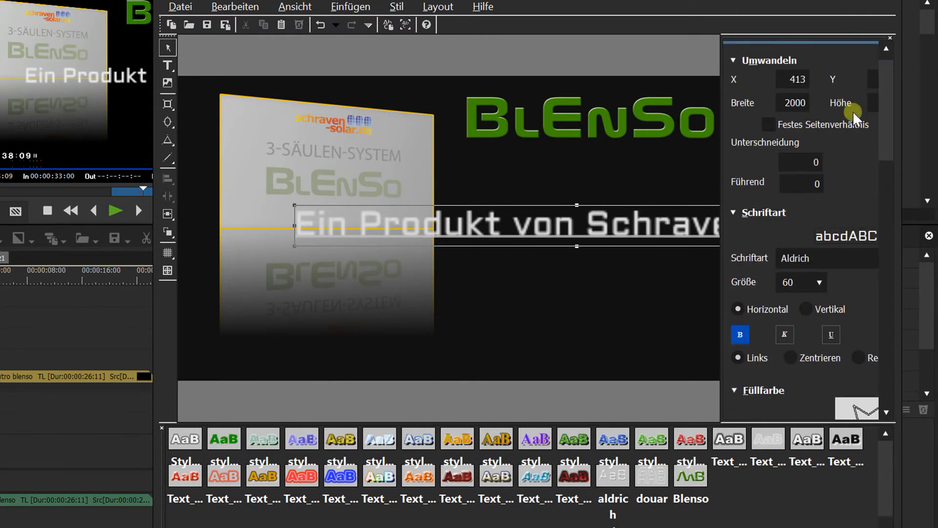
Move the "Ein Produkt von Schraven Solar" line left to about X 73 and set its font size to 36
left_click_drag(442, 223, 335, 227)
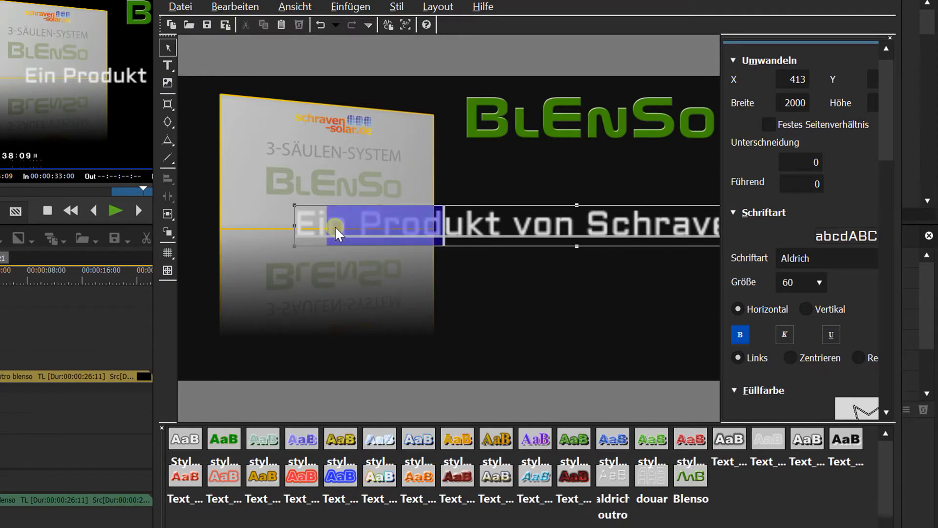
left_click(702, 330)
left_click(564, 222)
left_click_drag(564, 222, 466, 224)
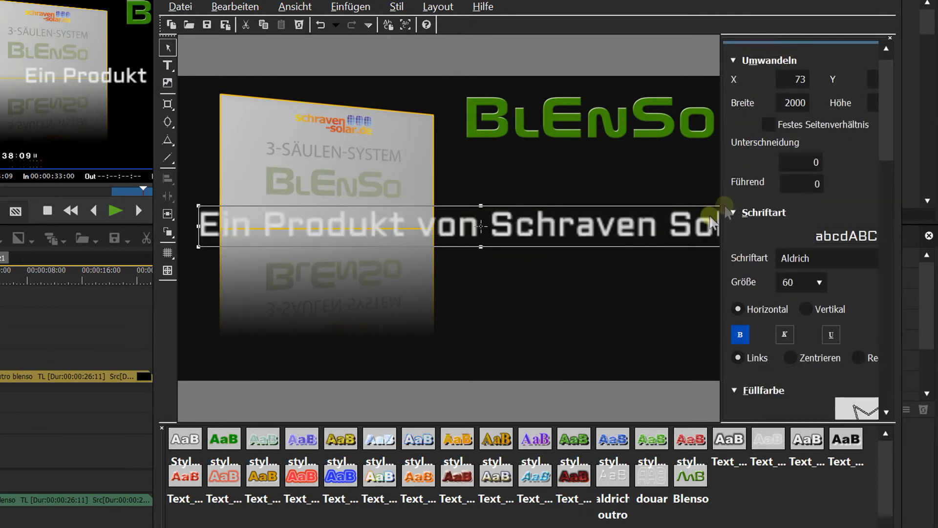
scroll(822, 280, "down", 1)
left_click(820, 279)
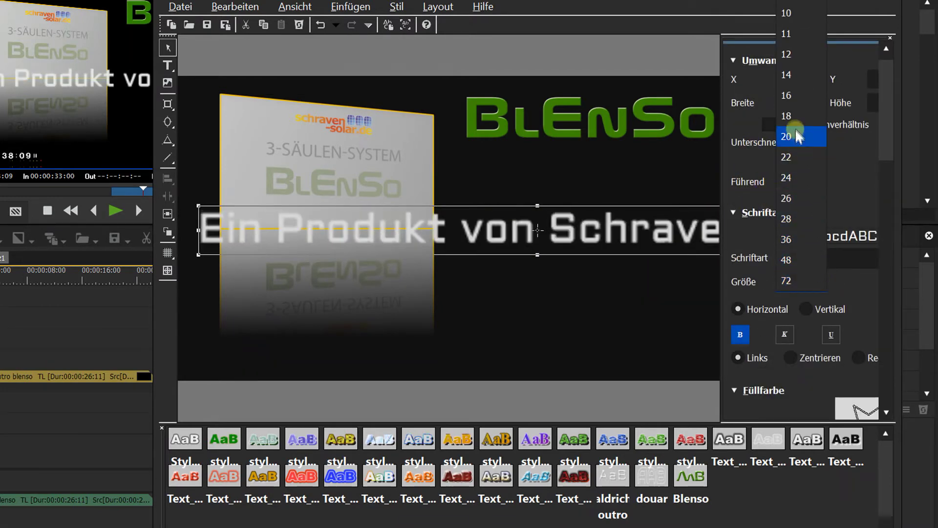
left_click(796, 239)
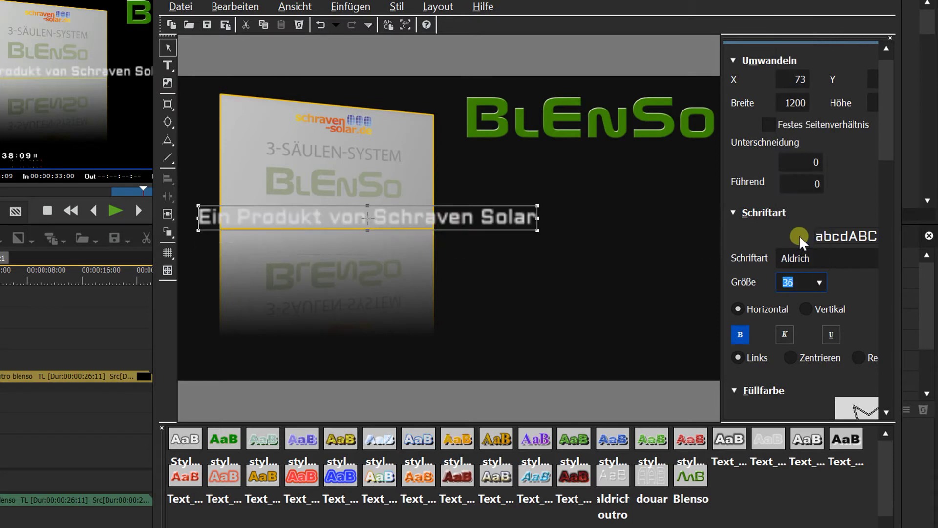
Position the "Ein Produkt von Schraven Solar" line near the frame's centre at about X 400 and save the title
left_click_drag(407, 222, 584, 178)
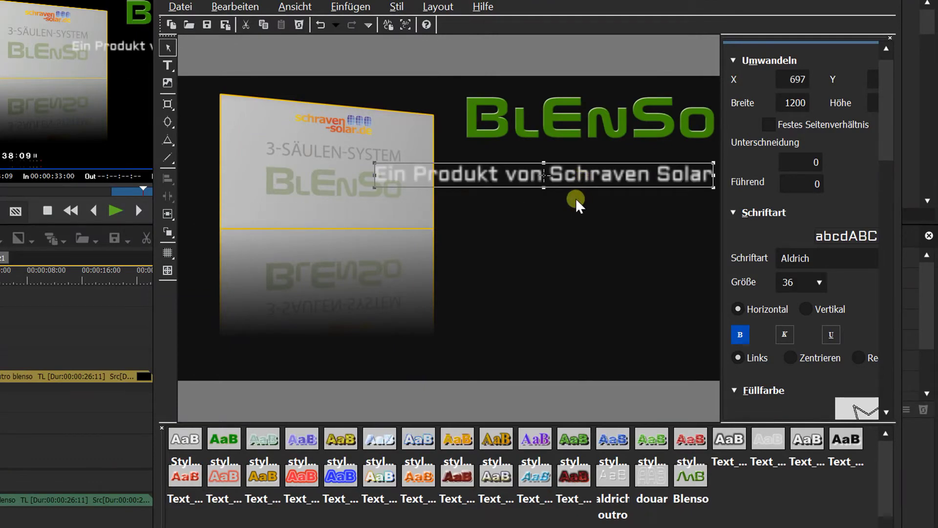
left_click_drag(507, 184, 443, 217)
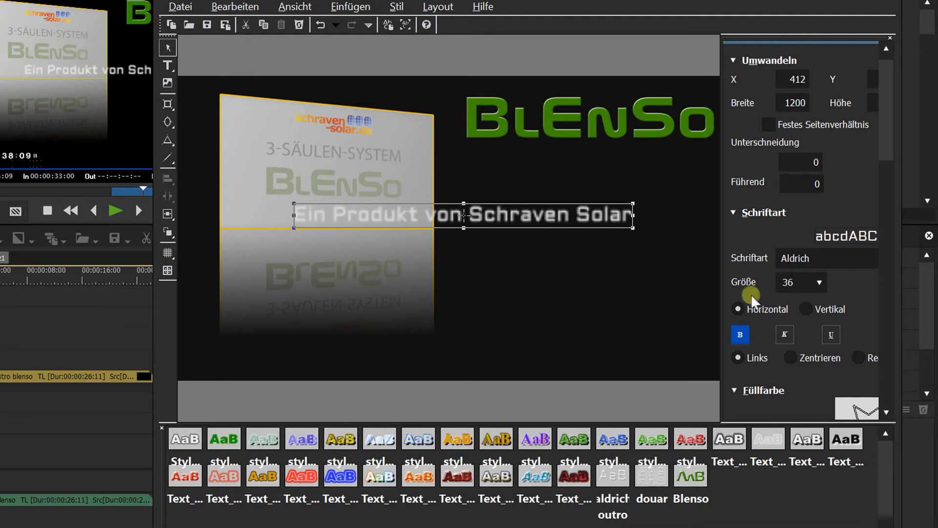
mouse_move(442, 228)
left_mouse_down()
mouse_move(433, 214)
mouse_move(432, 223)
left_mouse_up()
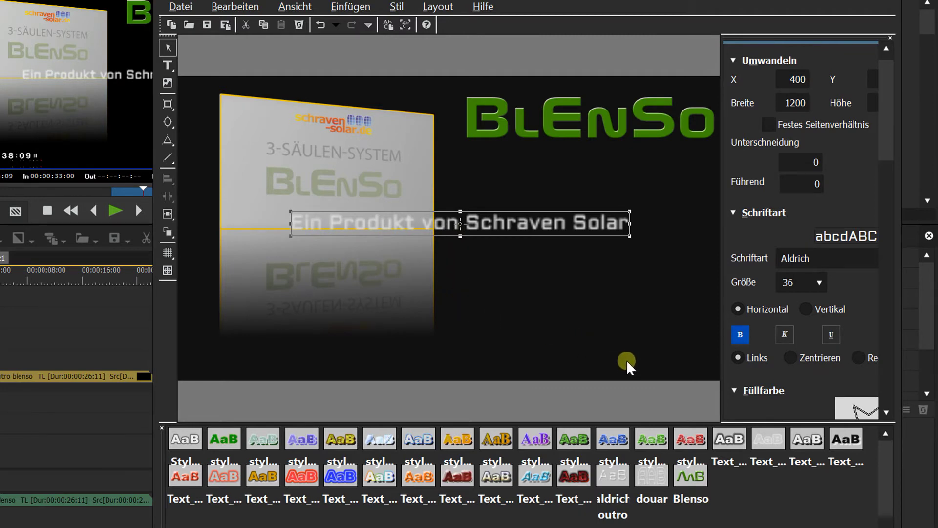
left_click(206, 25)
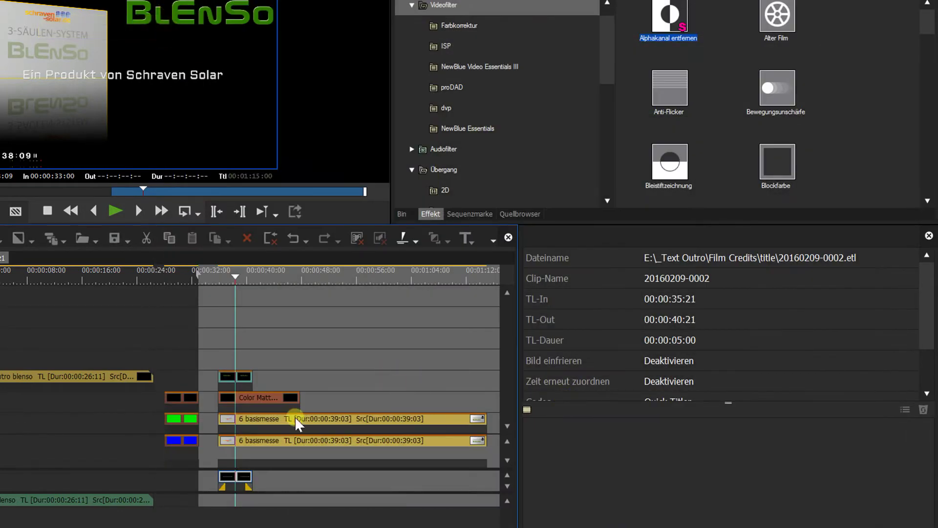
Move the new title clip from the 1T track to video track 5V and reposition it in the Layouter to about X 300.8 px, Y -13.60 %
left_click(238, 474)
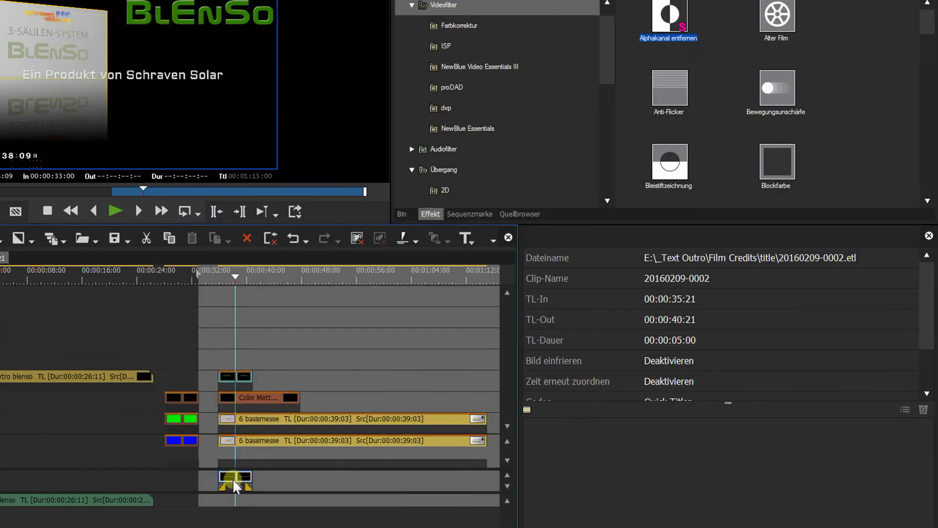
left_click_drag(238, 480, 242, 352)
double_click(575, 427)
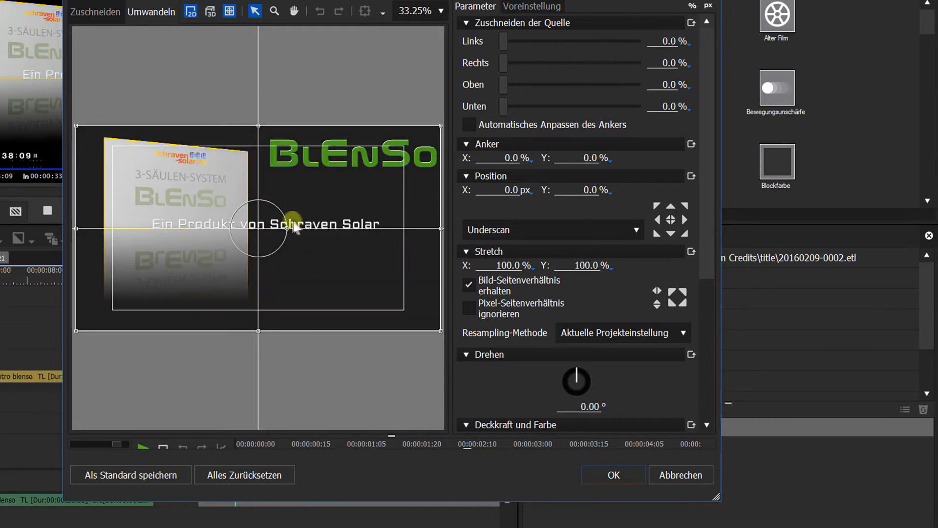
left_click_drag(278, 228, 335, 200)
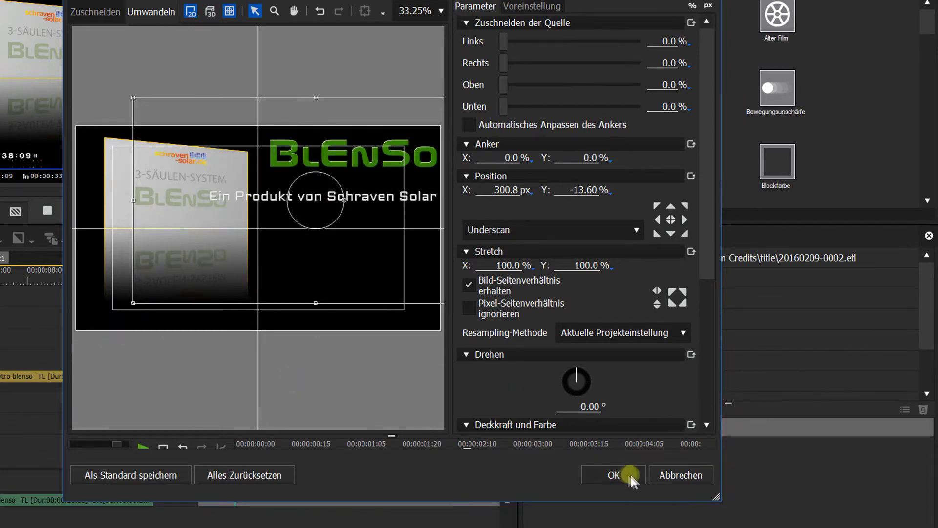
left_click(615, 474)
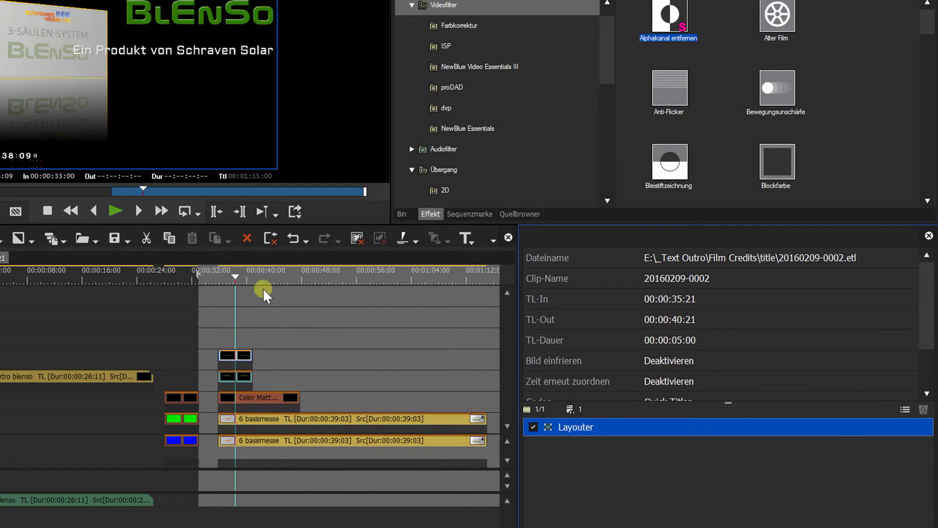
Start another title on the 1T track and copy the credit labels from "Produktion:" to "Song:" out of abspann.txt
left_click(467, 240)
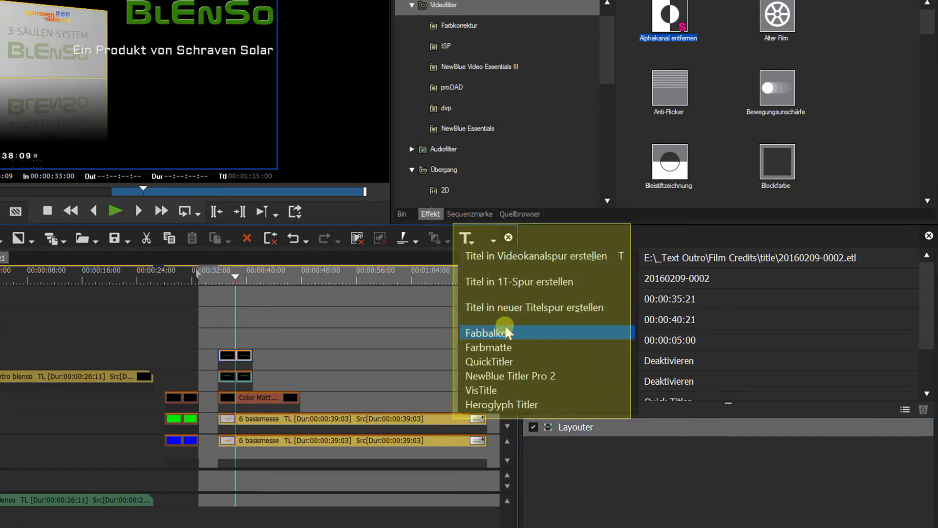
left_click(509, 277)
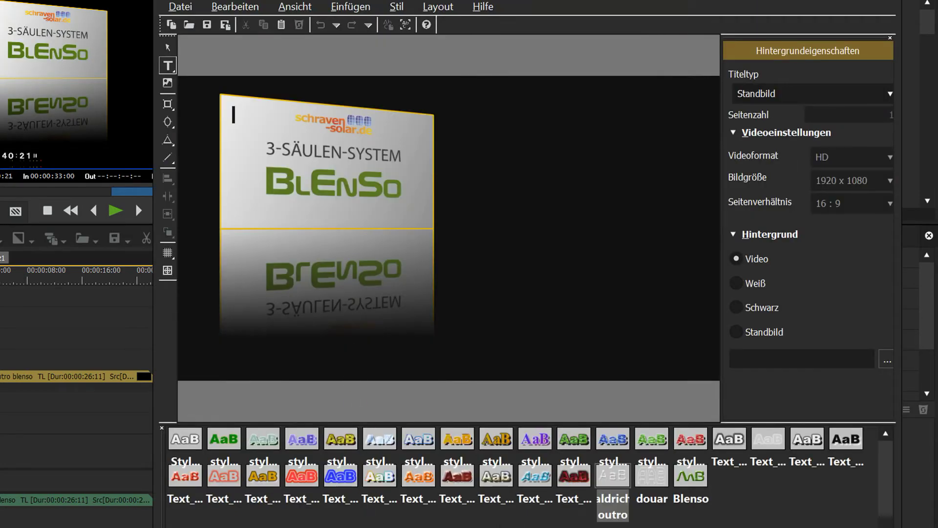
key("alt+Tab")
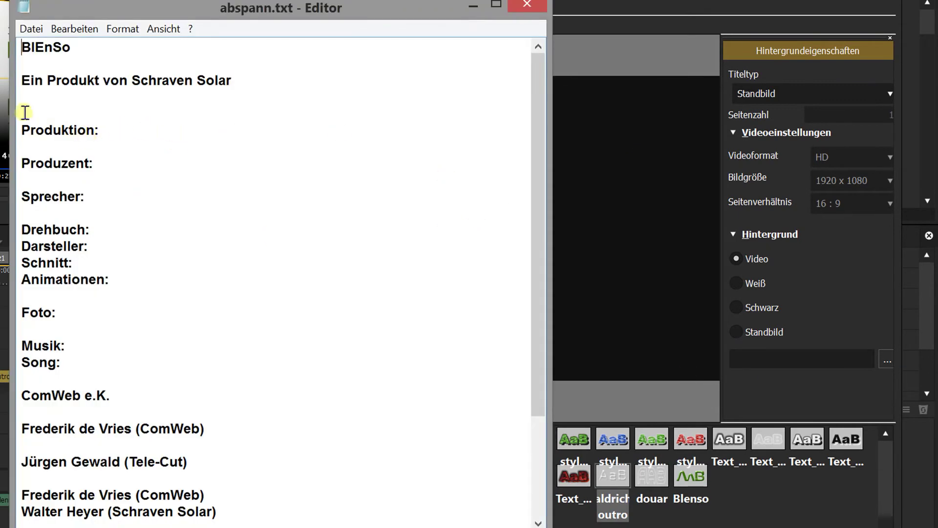
left_click(21, 130)
key("shift+Down")
key("shift+Down")
key("shift+Down")
key("shift+Down")
key("shift+Down")
key("shift+Down")
key("shift+Down")
key("shift+Down")
key("shift+Down")
key("shift+Down")
key("shift+Down")
key("shift+Down")
key("shift+Down")
key("shift+Down")
key("shift+Down")
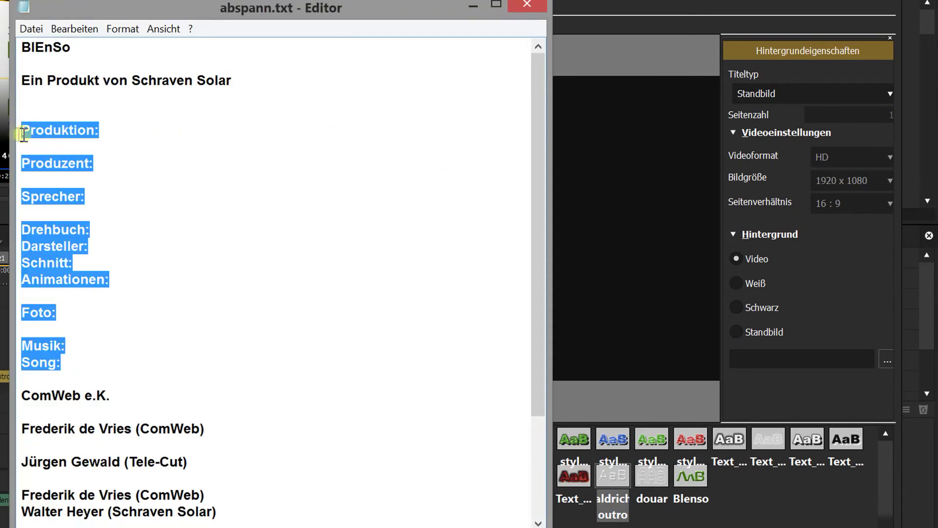
key("ctrl+c")
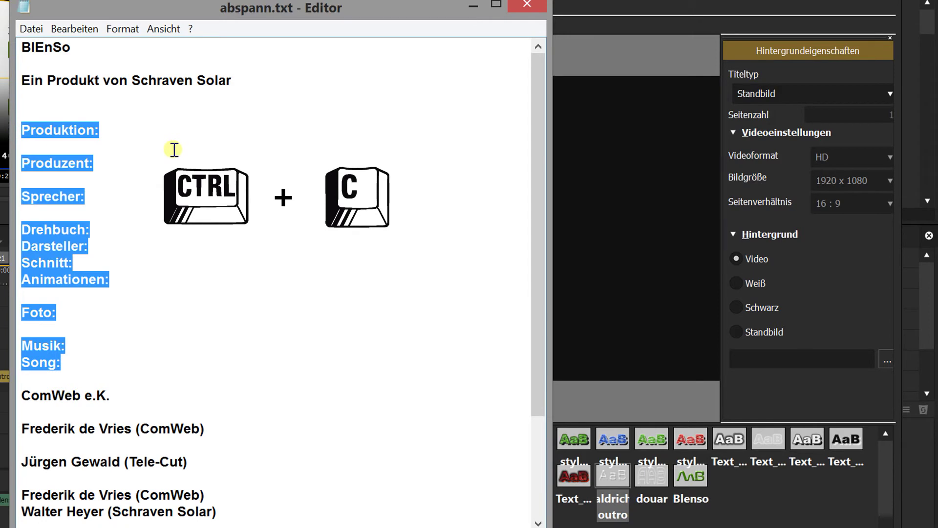
left_click(473, 6)
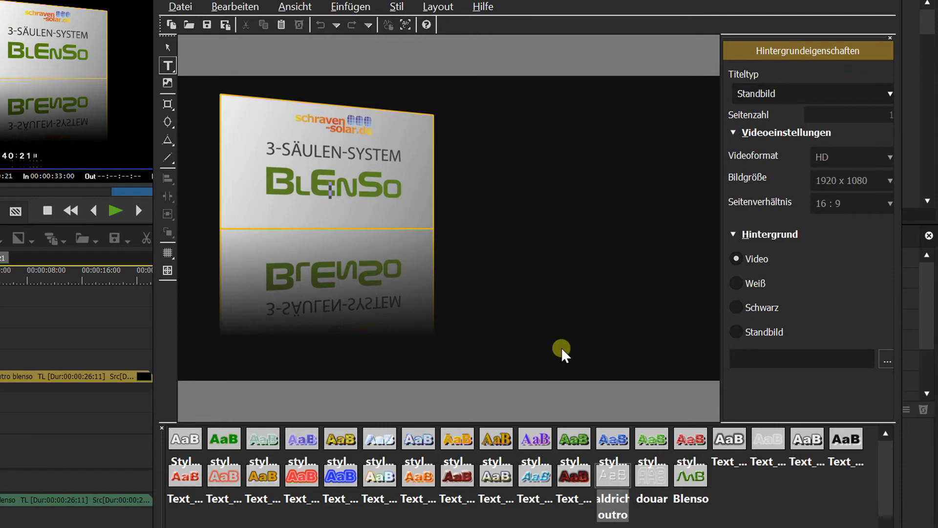
Paste the credit labels into the title and move the text block up and left to about X 371
key("ctrl+v")
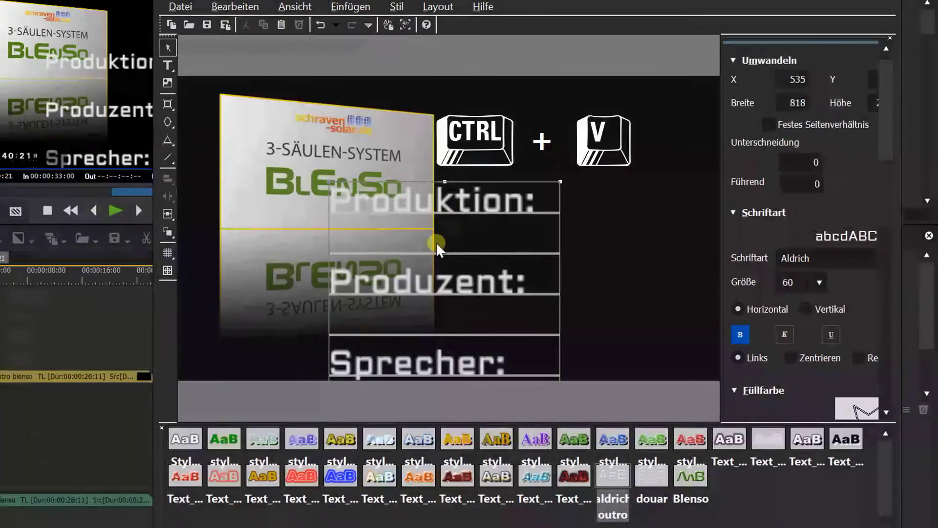
left_click(586, 251)
left_click_drag(445, 203, 399, 98)
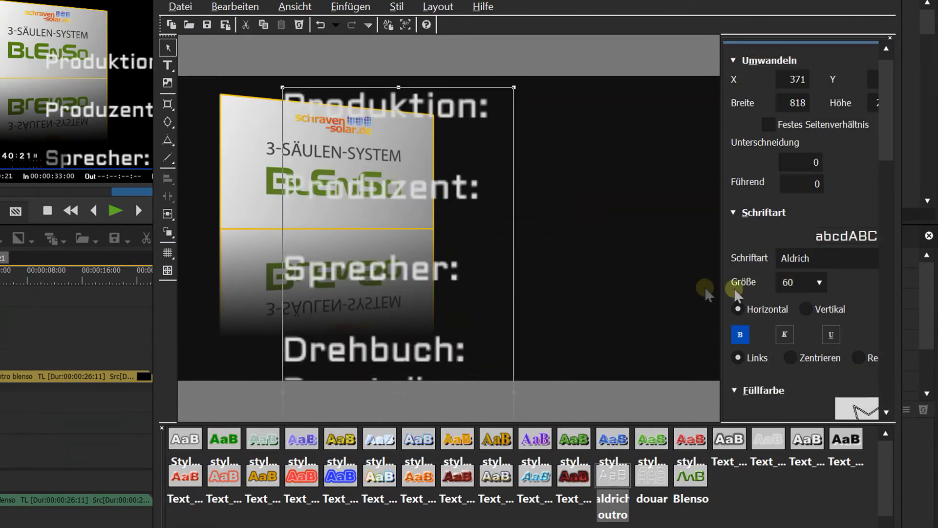
Set the credit labels' font size to 26 and place the block at about X 220 so it fits the frame height
left_click(801, 276)
left_click(813, 288)
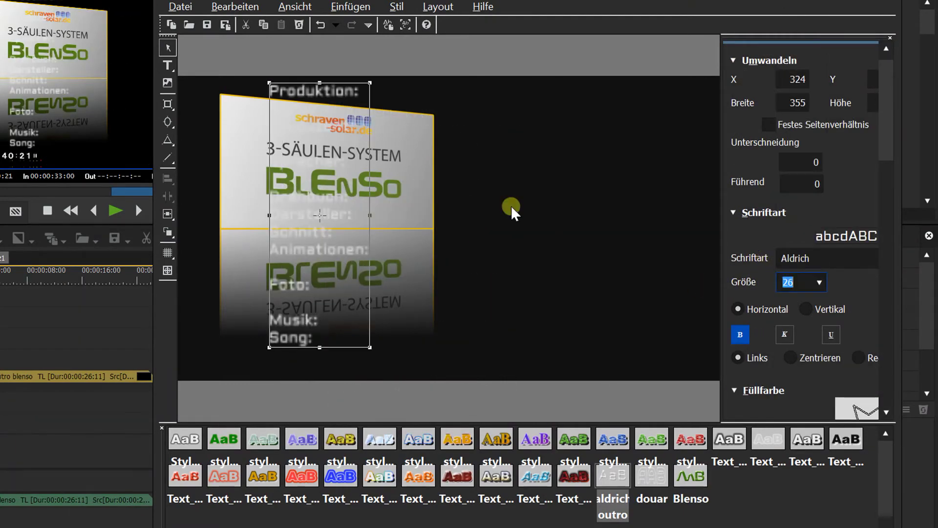
mouse_move(332, 201)
left_mouse_down()
mouse_move(305, 205)
mouse_move(322, 205)
left_mouse_up()
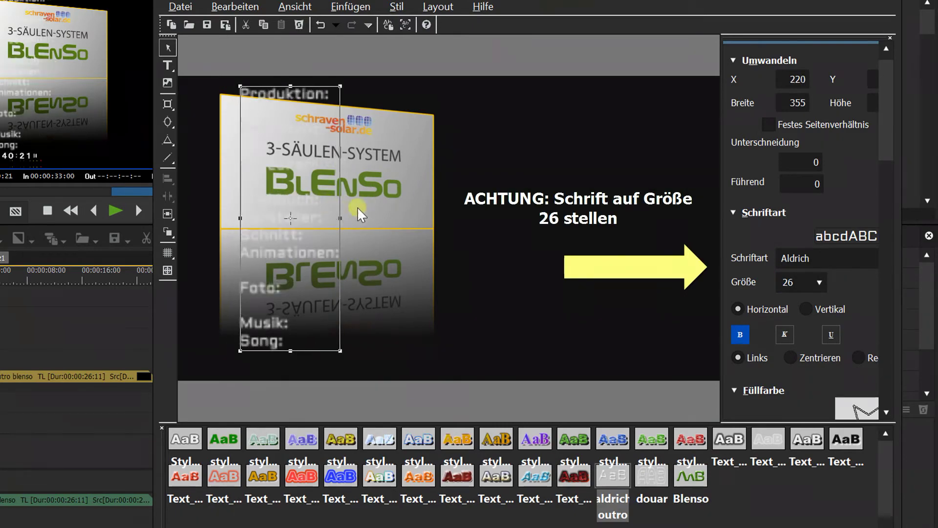
Scrub through the finished outro blenso clip on track 4V to examine how its credits are styled and placed
left_click(4, 271)
left_click(14, 272)
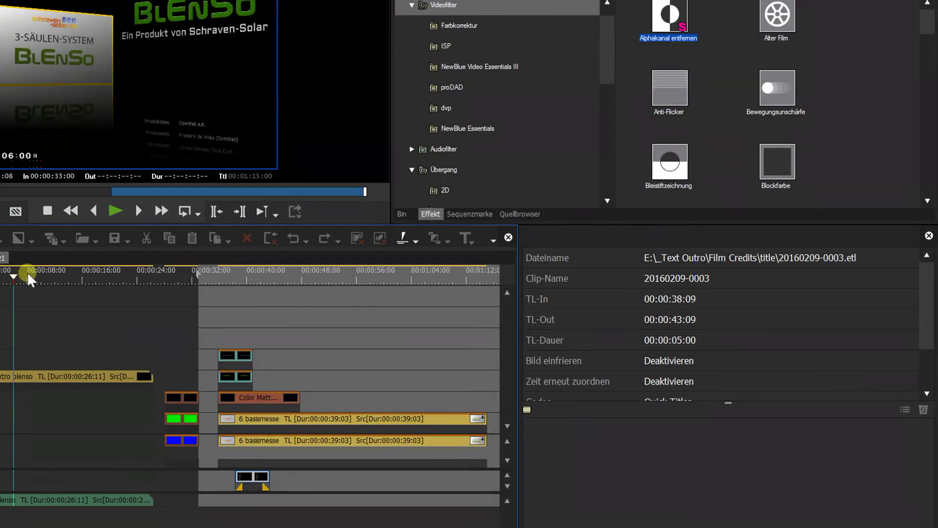
left_click(72, 276)
left_click_drag(78, 276, 61, 286)
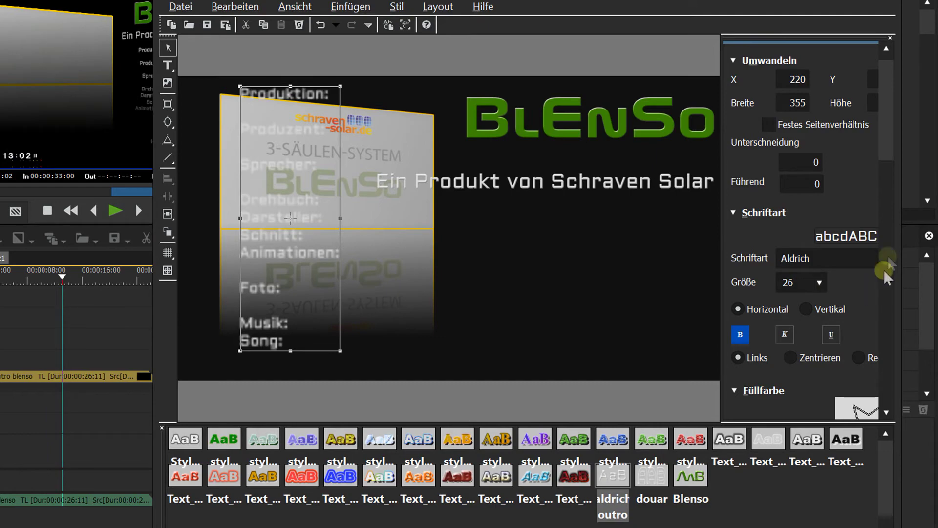
Set the credit labels' outline (Kontur) hard width to 1 and save the title
left_click_drag(889, 154, 903, 237)
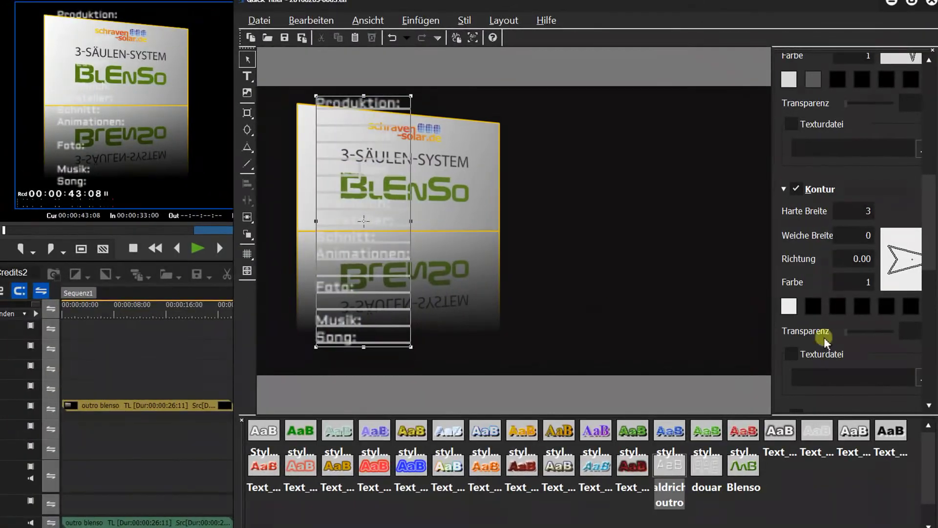
mouse_move(932, 237)
left_mouse_down()
mouse_move(928, 262)
mouse_move(923, 223)
left_mouse_up()
left_click(864, 194)
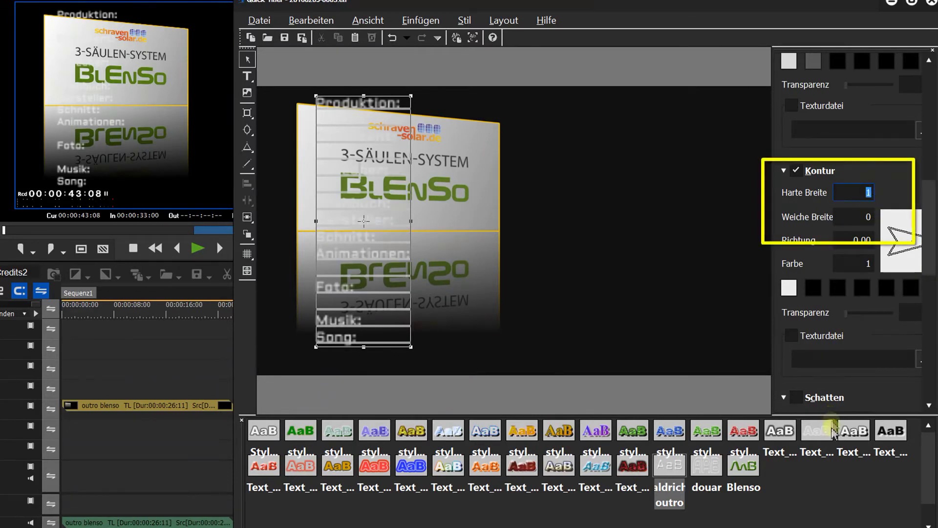
left_click(284, 37)
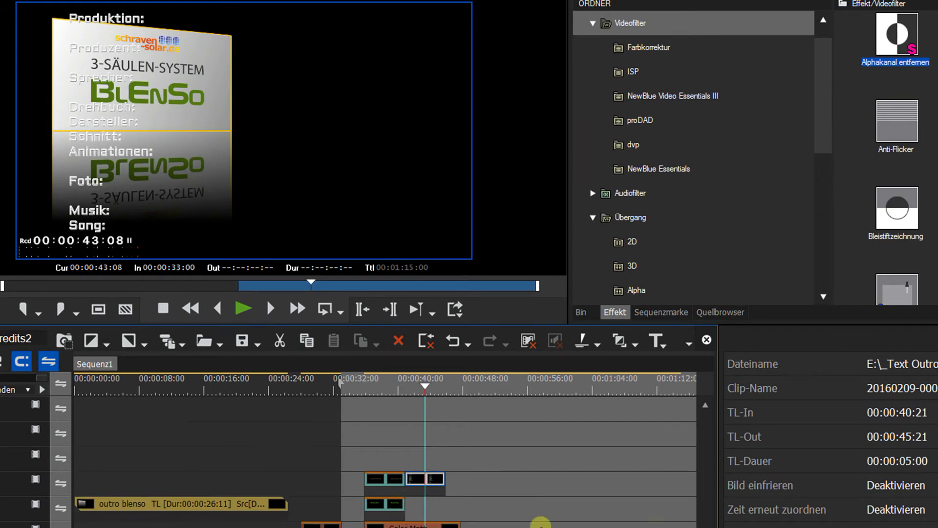
Reopen the credit labels title, right-align all lines from "Produktion:" to "Song:" and save it
double_click(436, 480)
left_click(451, 425)
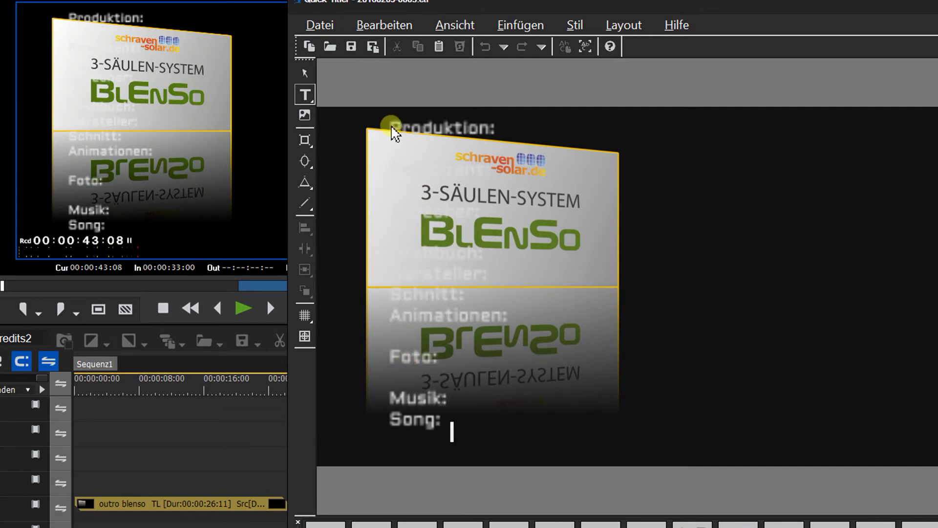
left_click_drag(393, 131, 496, 383)
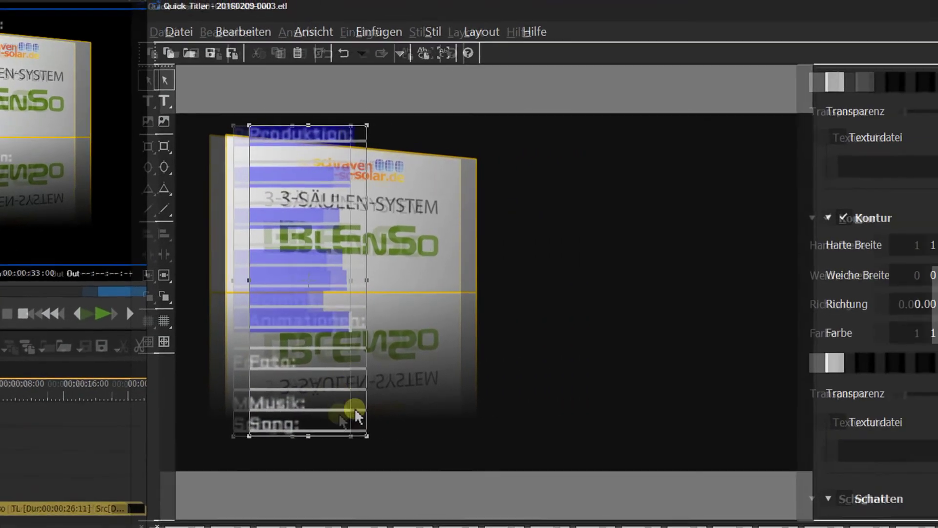
left_click_drag(368, 380, 370, 448)
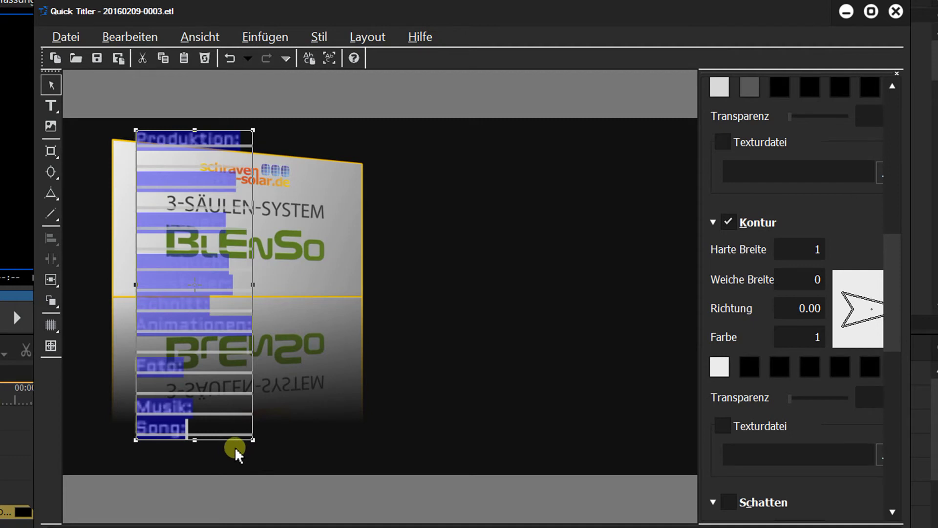
left_click(375, 38)
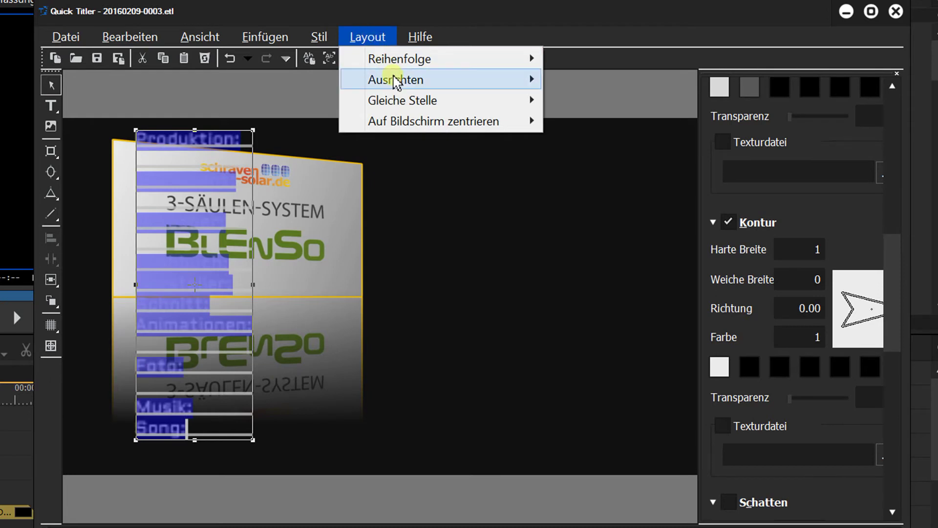
mouse_move(397, 82)
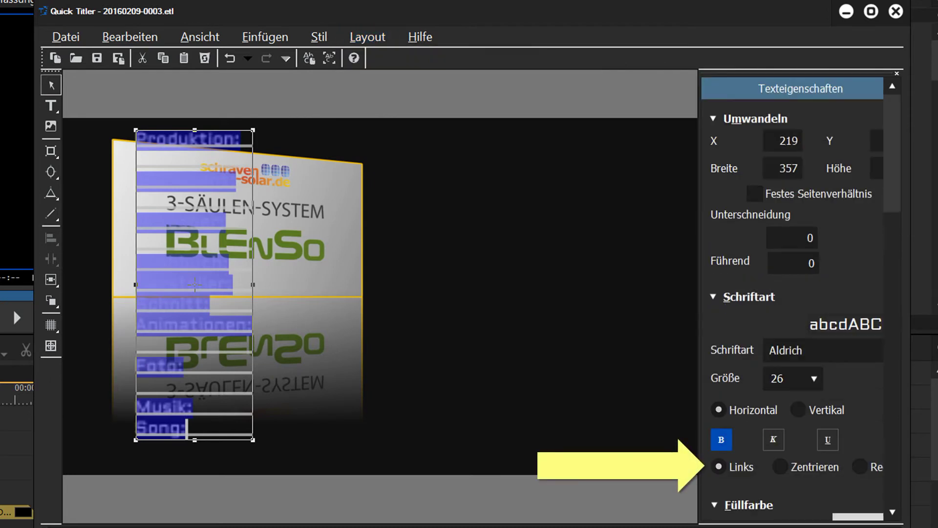
left_click(866, 469)
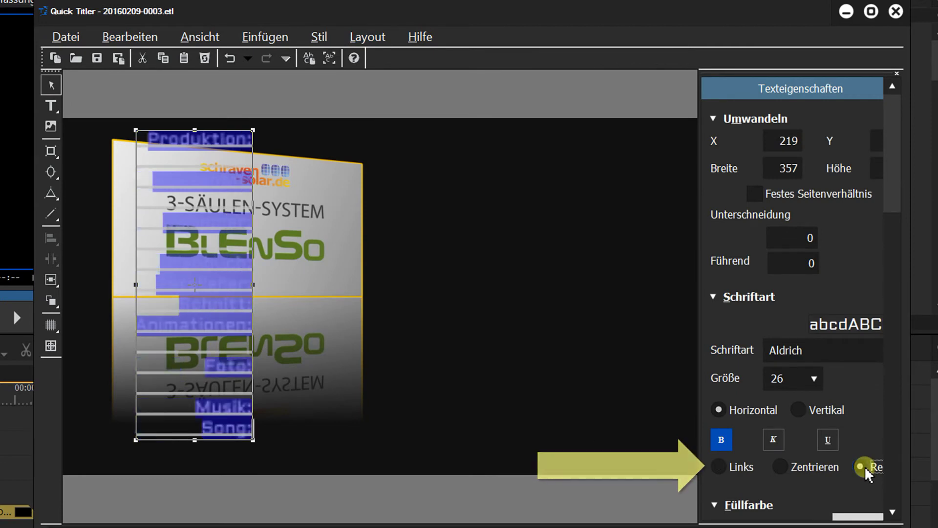
left_click(408, 328)
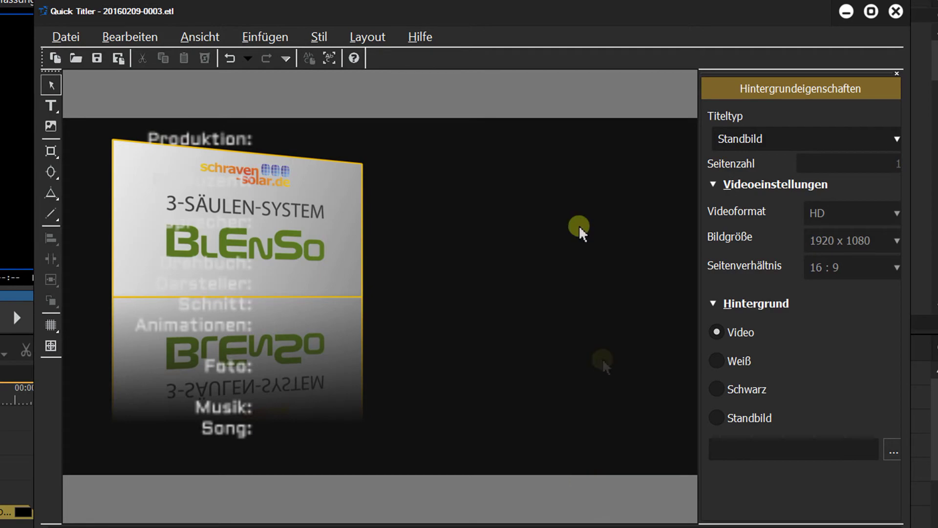
left_click(107, 60)
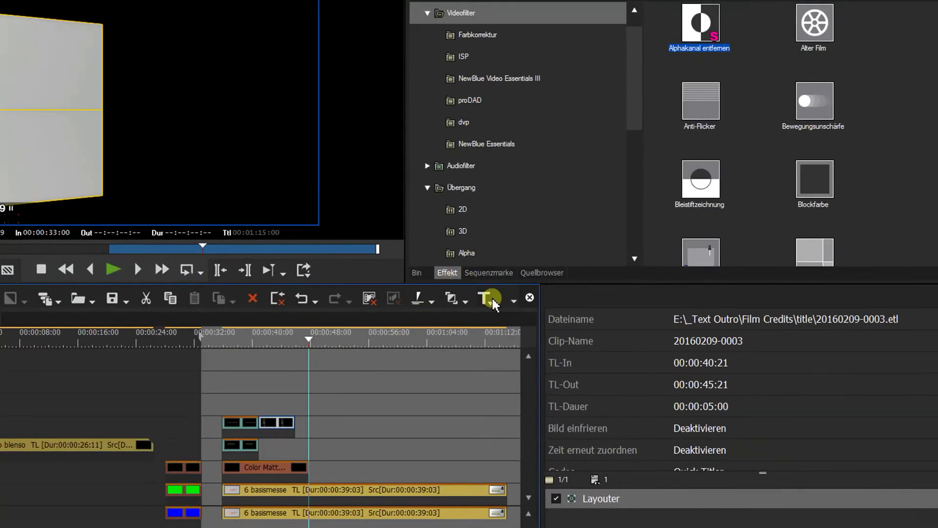
Start another title on the 1T track and paste into it the credit names from abspann.txt, from "ComWeb e.K." to "Network Affiliate"
left_click(491, 296)
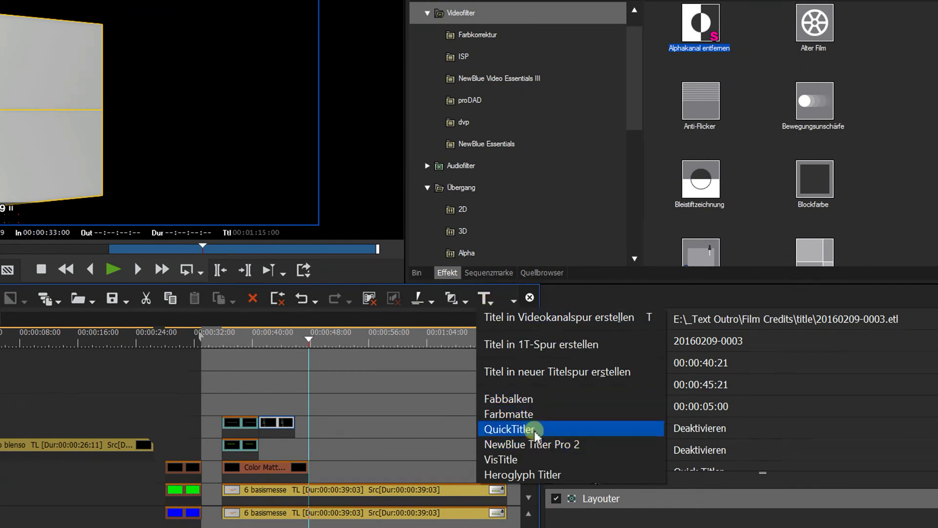
left_click(524, 343)
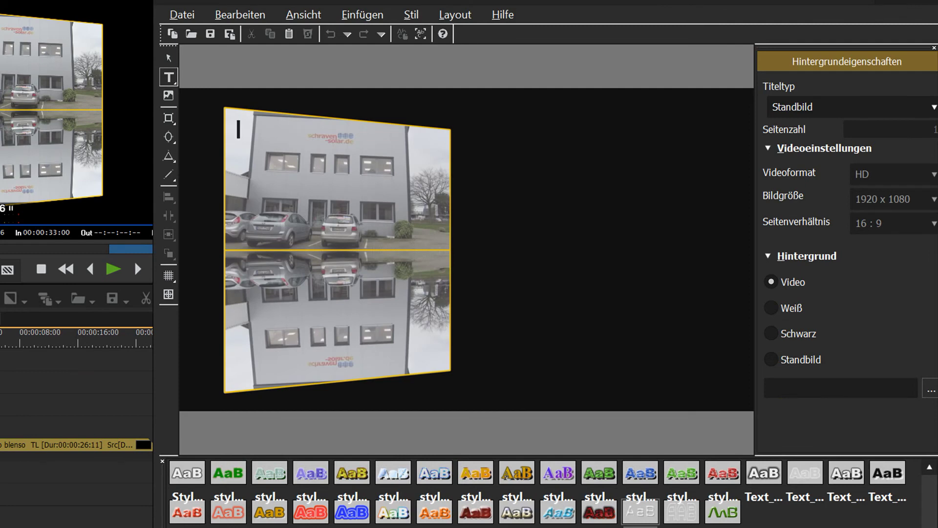
key("alt+Tab")
left_click_drag(16, 429, 100, 526)
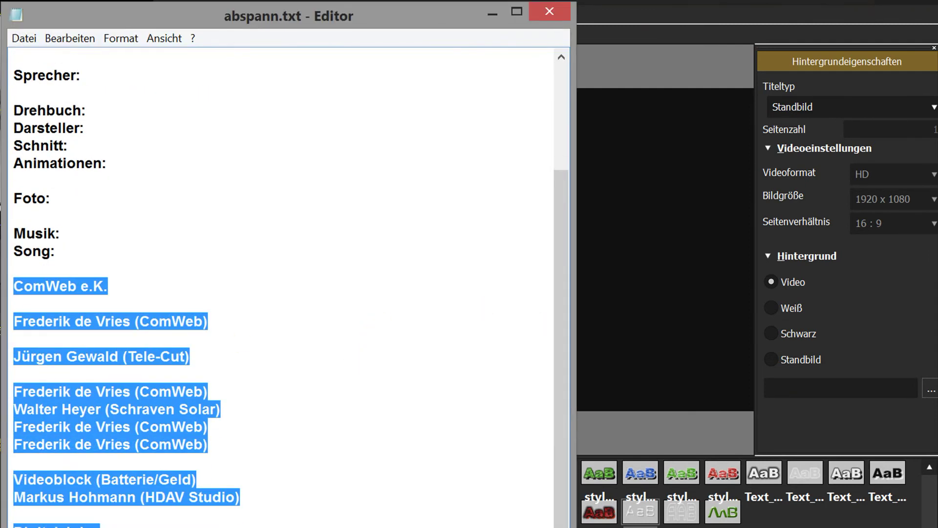
left_click(607, 92)
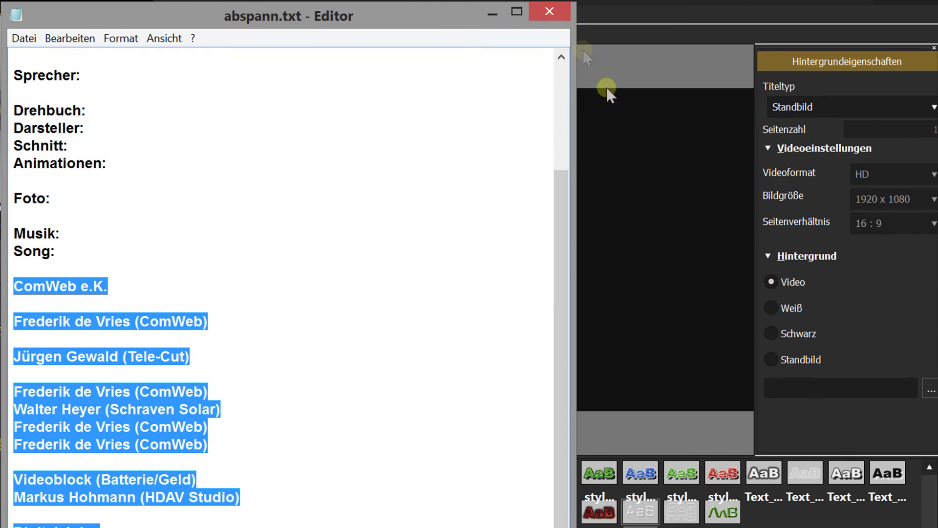
left_click(669, 195)
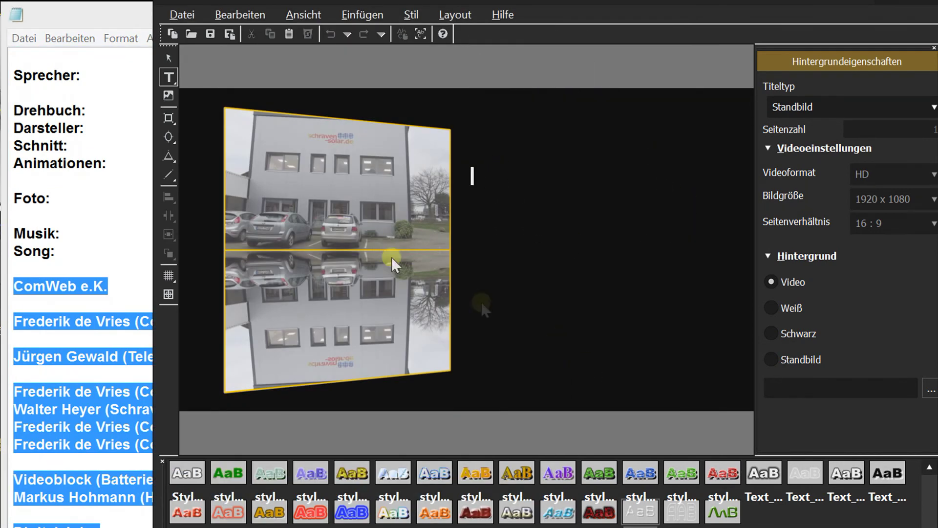
key("ctrl+v")
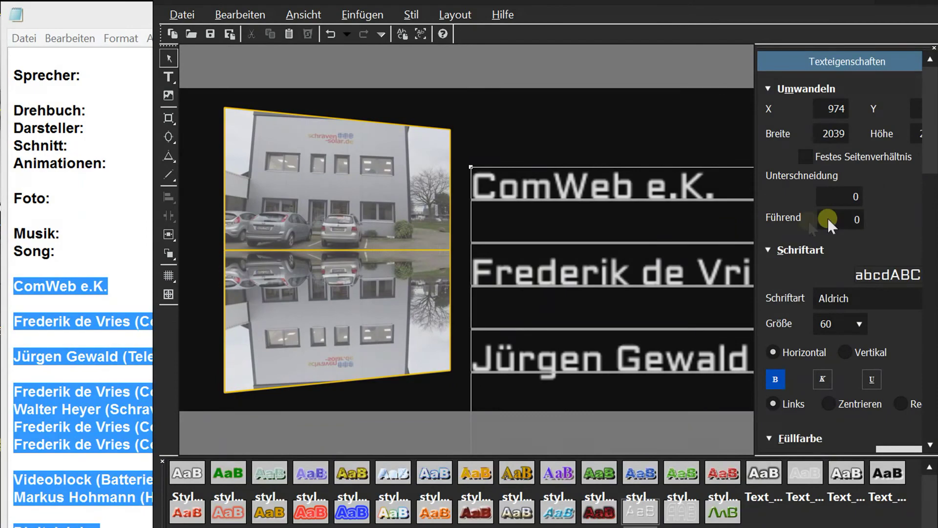
Set the credit names' font size to 26 and place the text block at about X 628 within the frame height
left_click(861, 321)
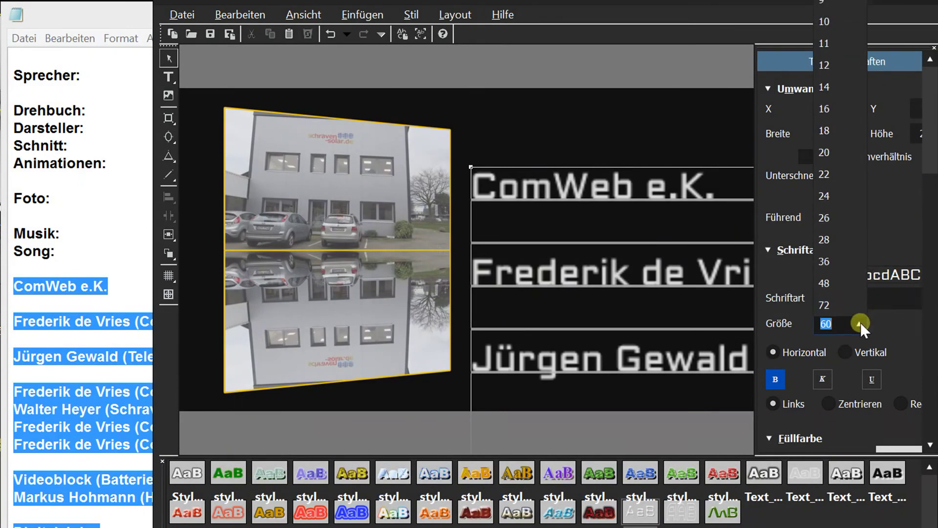
left_click(840, 219)
mouse_move(591, 254)
left_mouse_down()
mouse_move(513, 177)
mouse_move(531, 177)
mouse_move(591, 250)
left_mouse_up()
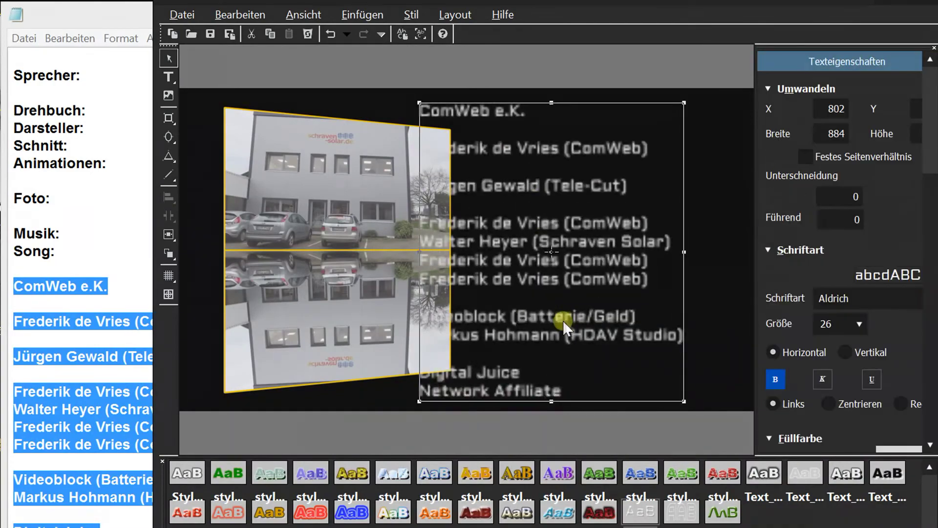
left_click_drag(514, 256, 460, 252)
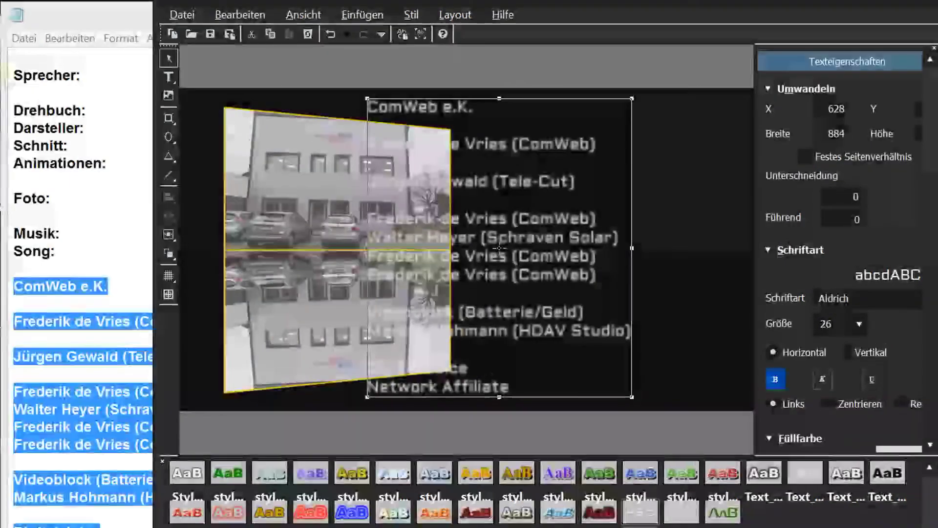
Close abspann.txt and save the credit names title
left_click(36, 12)
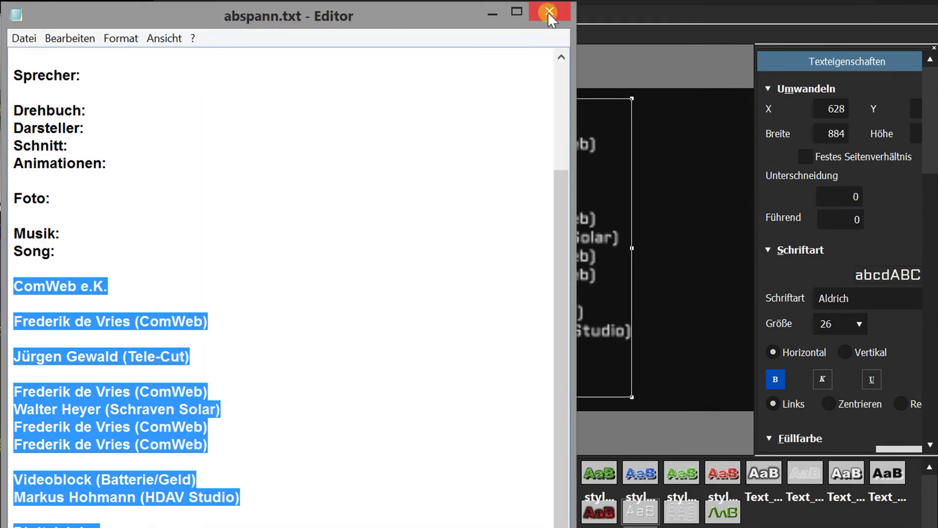
left_click(549, 13)
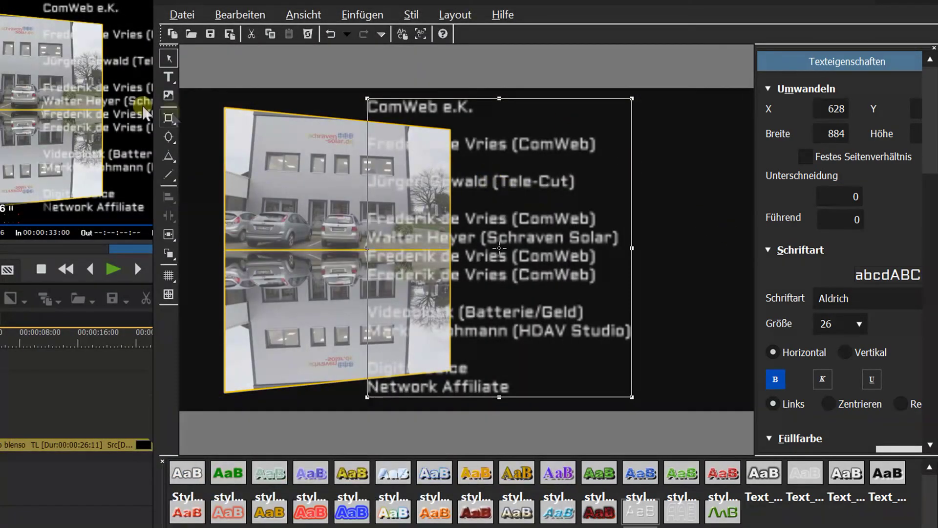
left_click(207, 34)
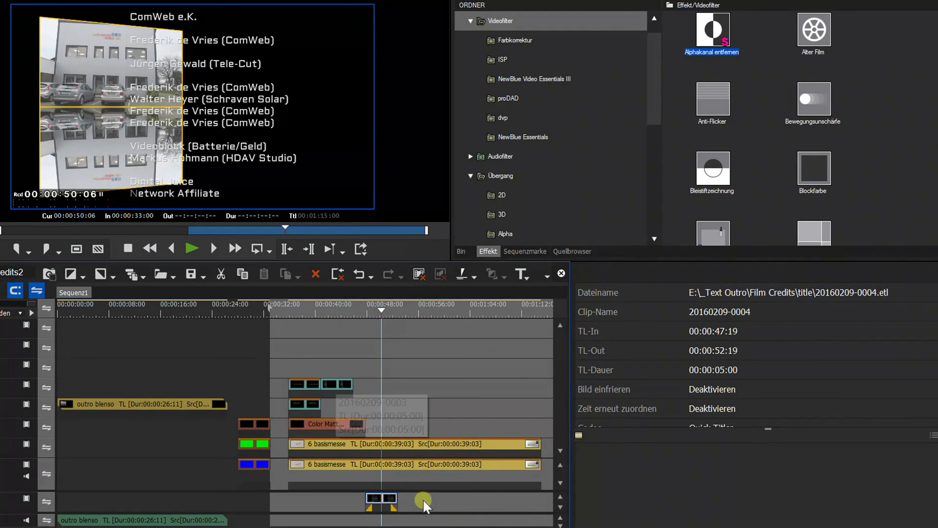
Move the credit names clip to the track above the credit labels clip, starting at 00:00:40:21, and check both together at about 00:00:42:15
left_click_drag(387, 497, 340, 364)
left_click(330, 306)
mouse_move(330, 312)
left_mouse_down()
mouse_move(345, 311)
mouse_move(336, 318)
left_mouse_up()
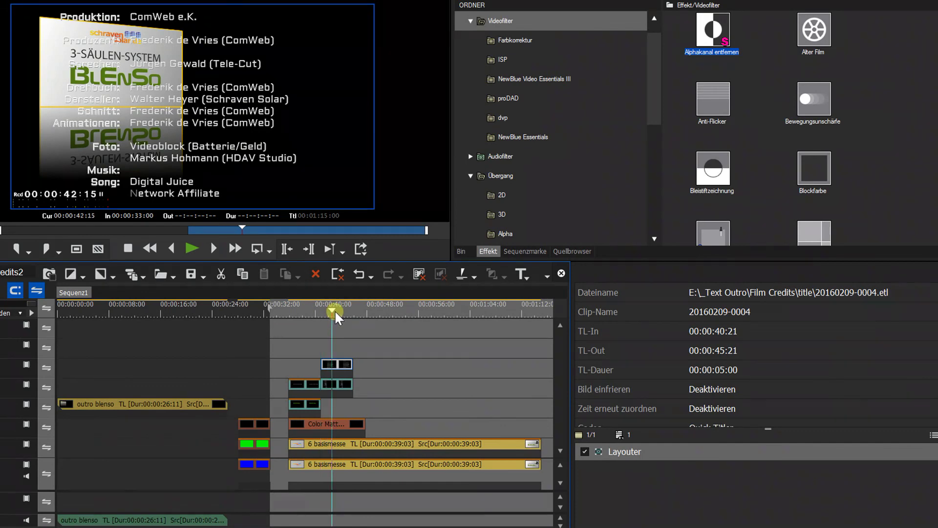